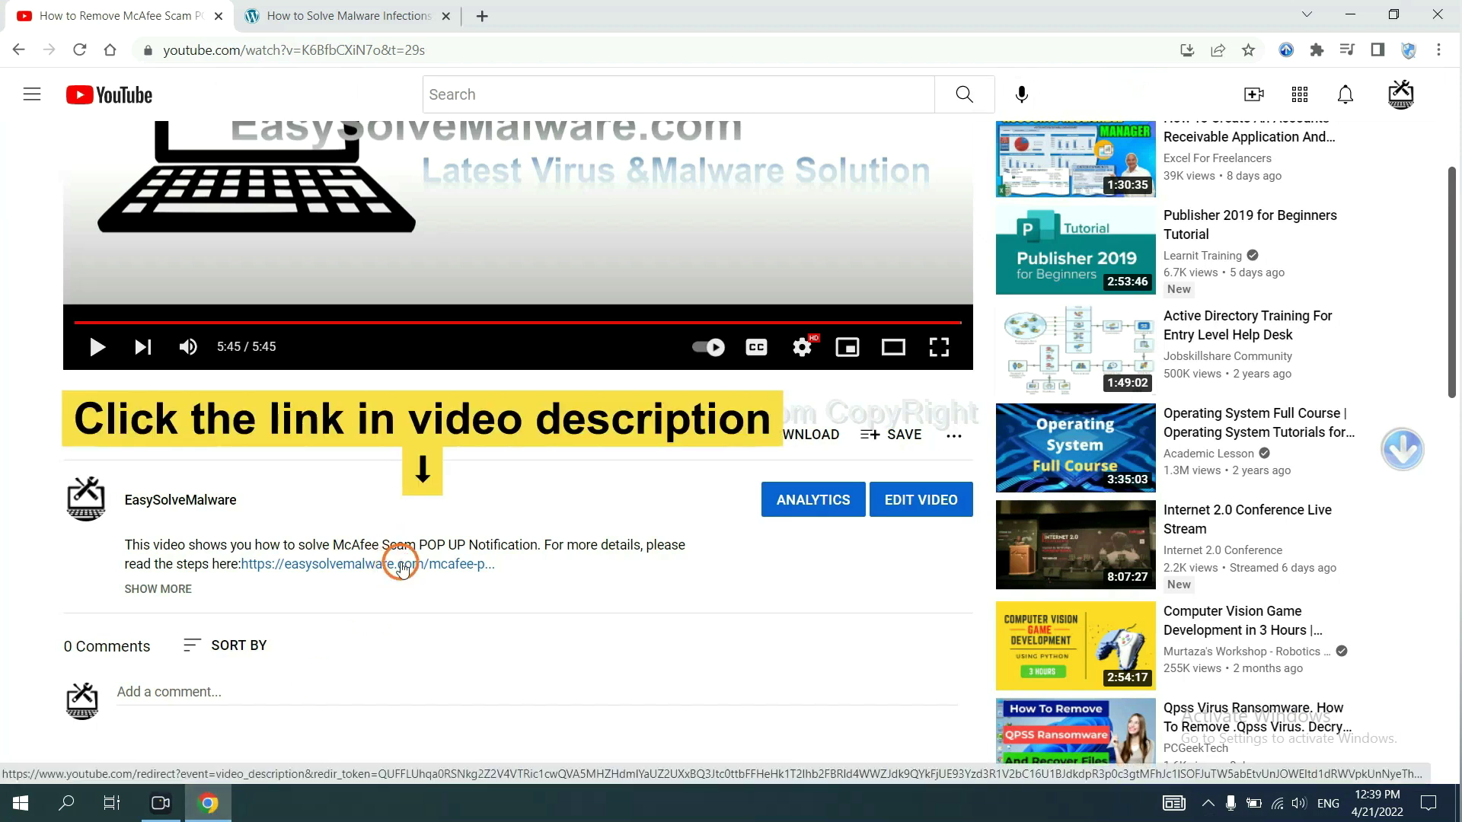
# Download the SpyHunter for Windows installer from the EasySolveMalware guide page and run it.
pyautogui.click(373, 14)
pyautogui.scroll(-4, 1445, 378)
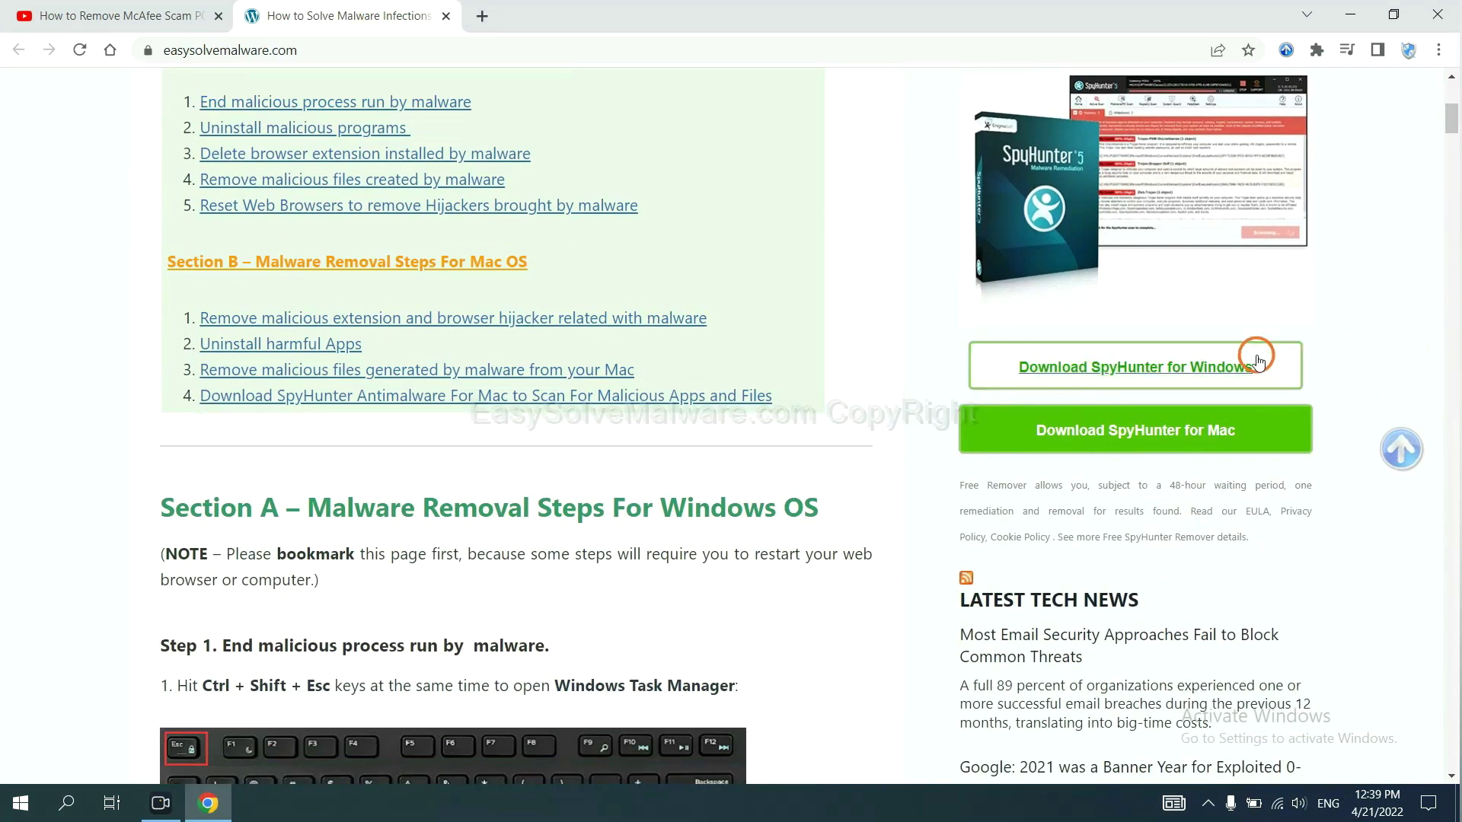
pyautogui.click(1239, 364)
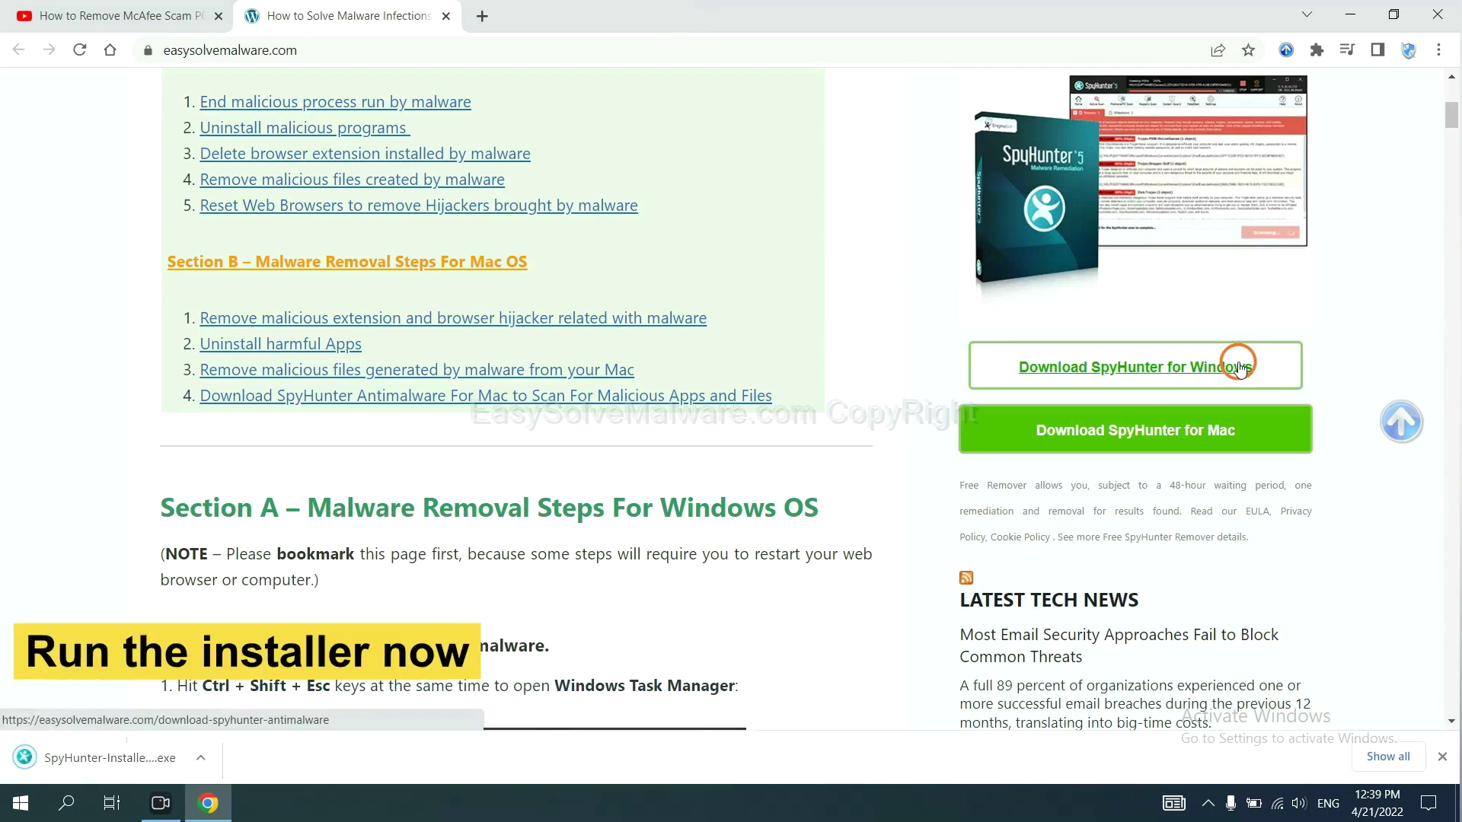
pyautogui.click(89, 760)
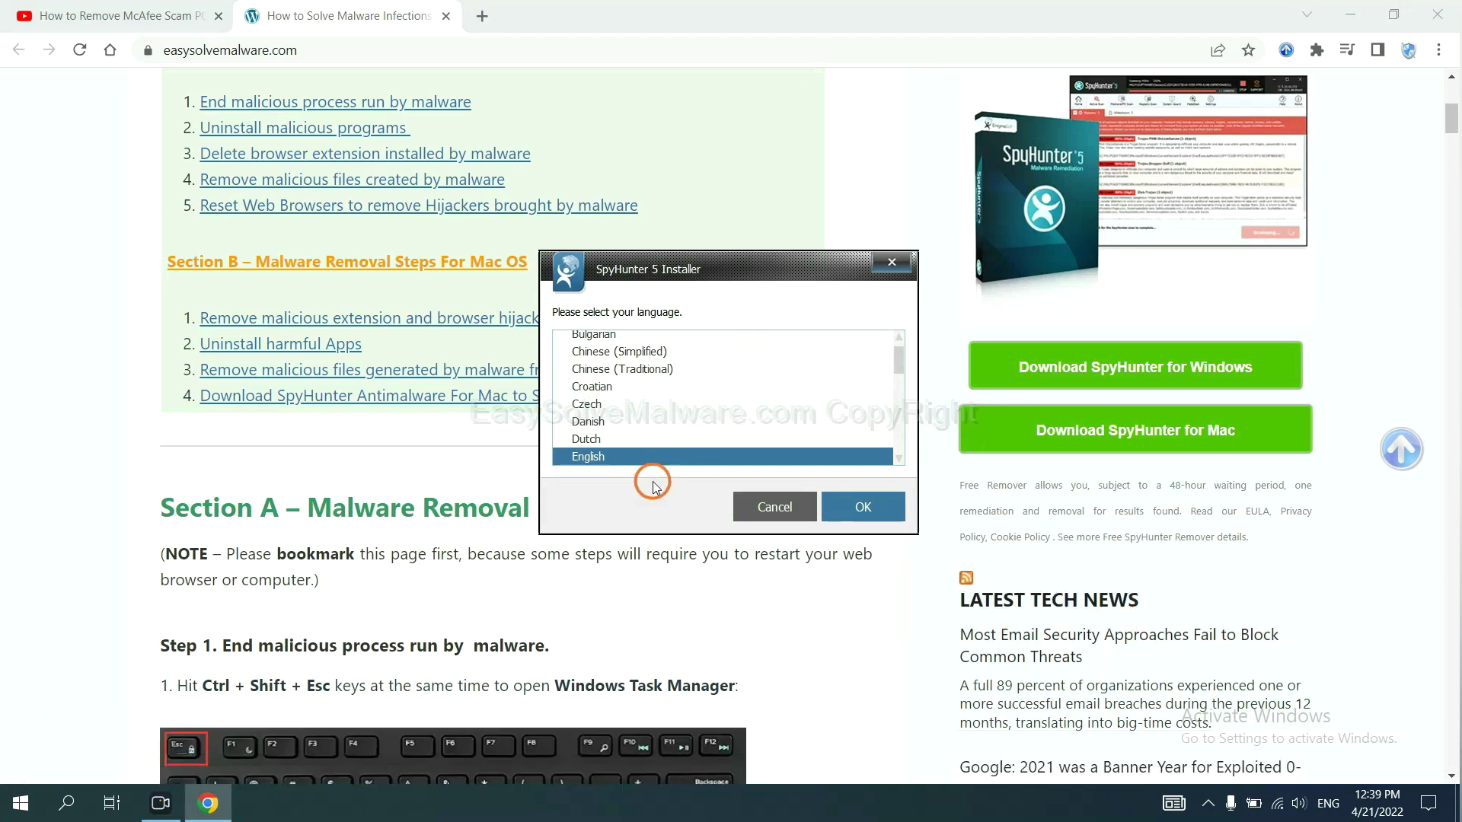
# Install SpyHunter 5 in English, accepting the EULA, and finish setup to reach its welcome screen.
pyautogui.click(856, 506)
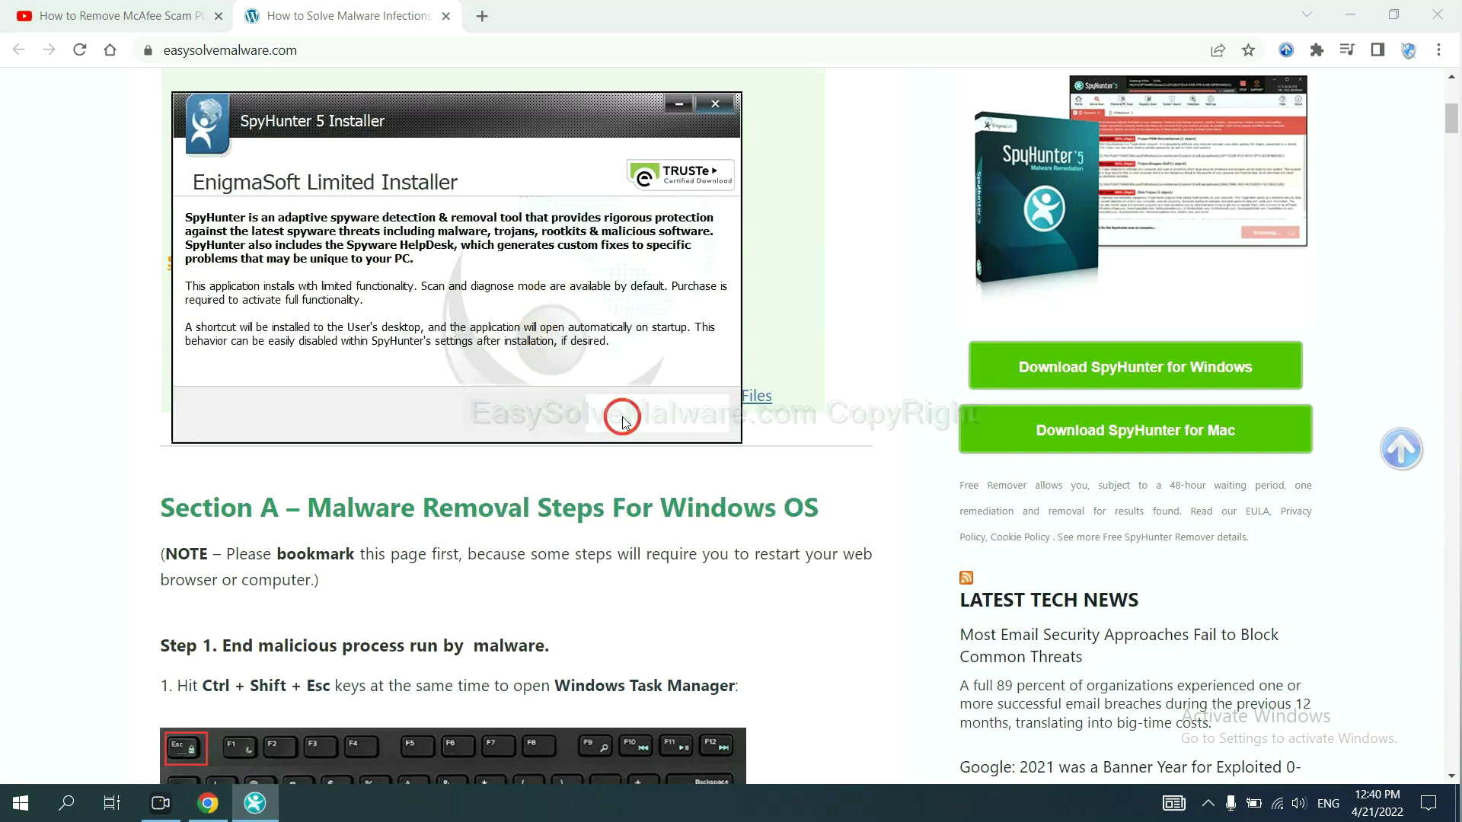
pyautogui.click(623, 419)
pyautogui.click(469, 366)
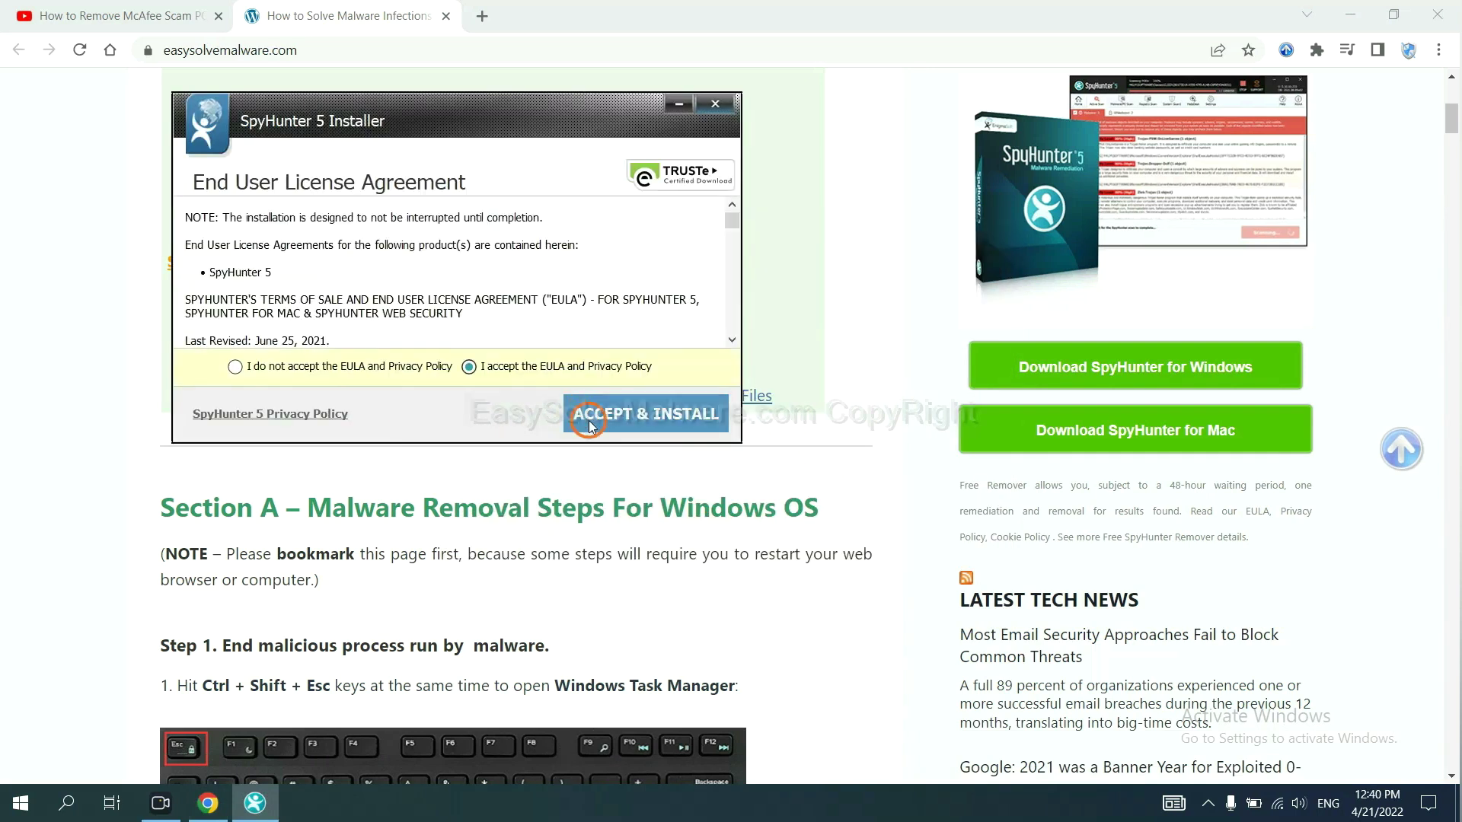
pyautogui.click(591, 421)
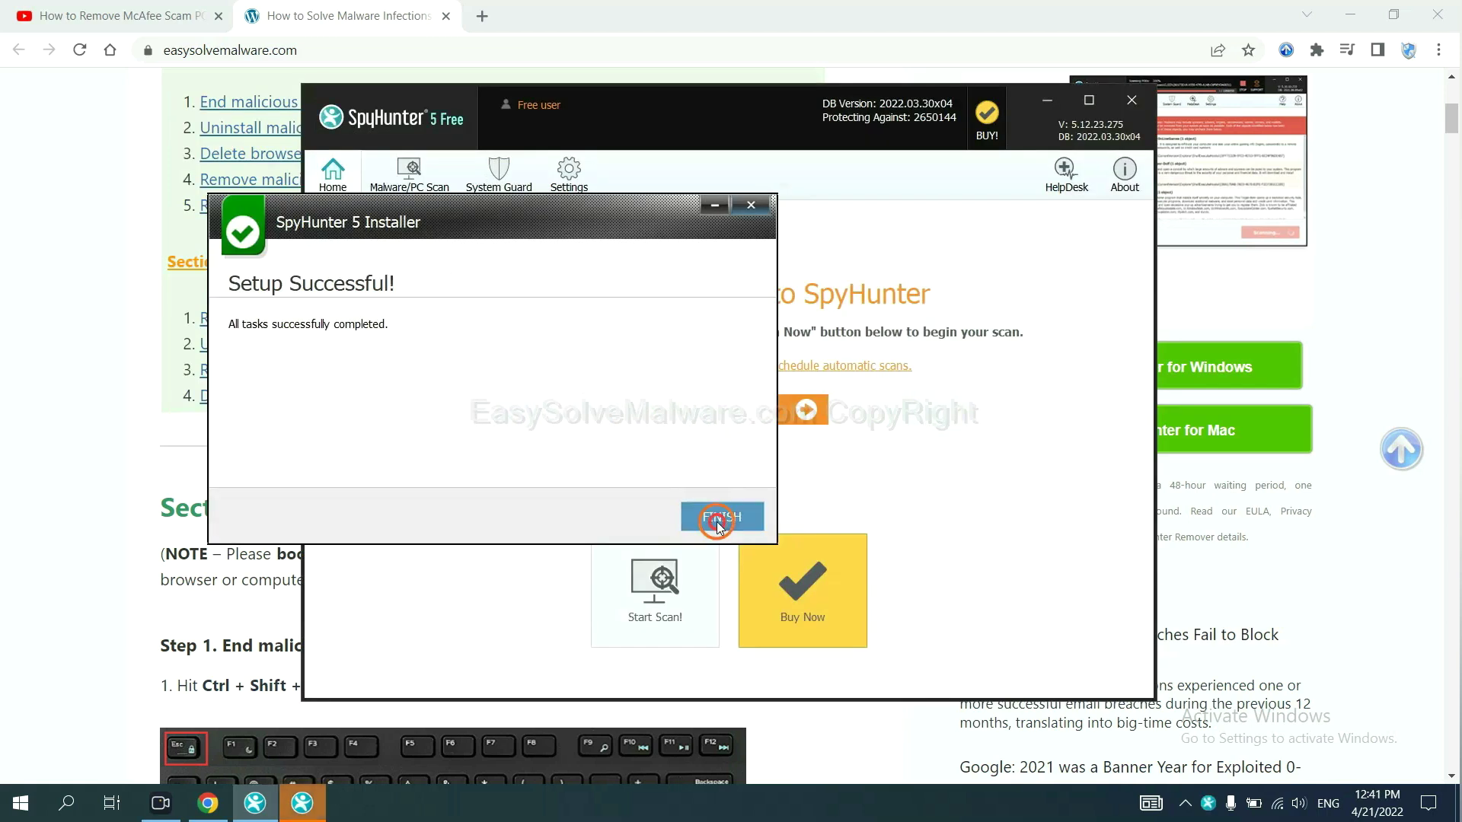
pyautogui.click(720, 517)
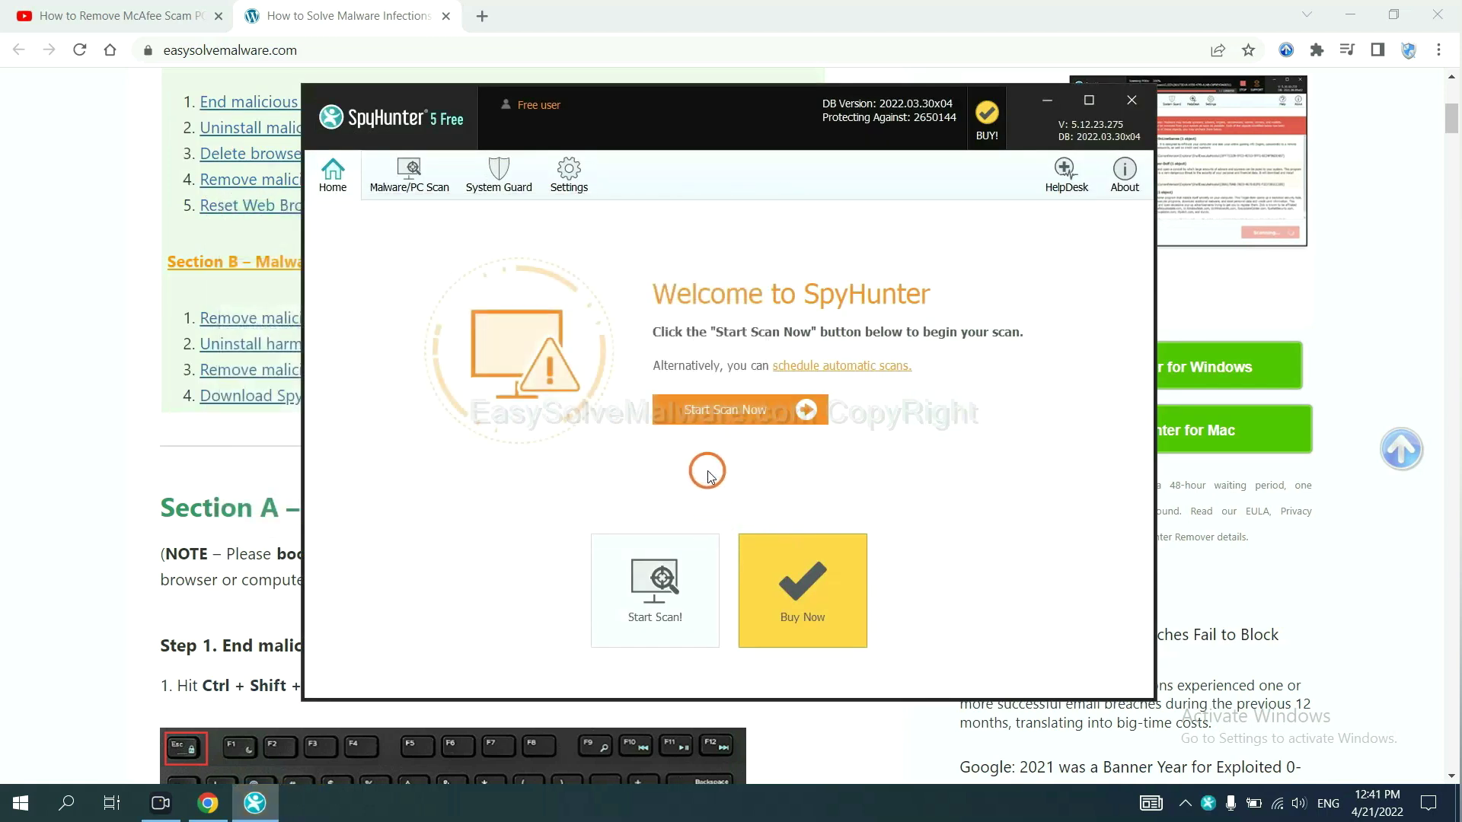
# Scan the PC with SpyHunter 5 and continue past the flagged remove360.bat object.
pyautogui.click(717, 413)
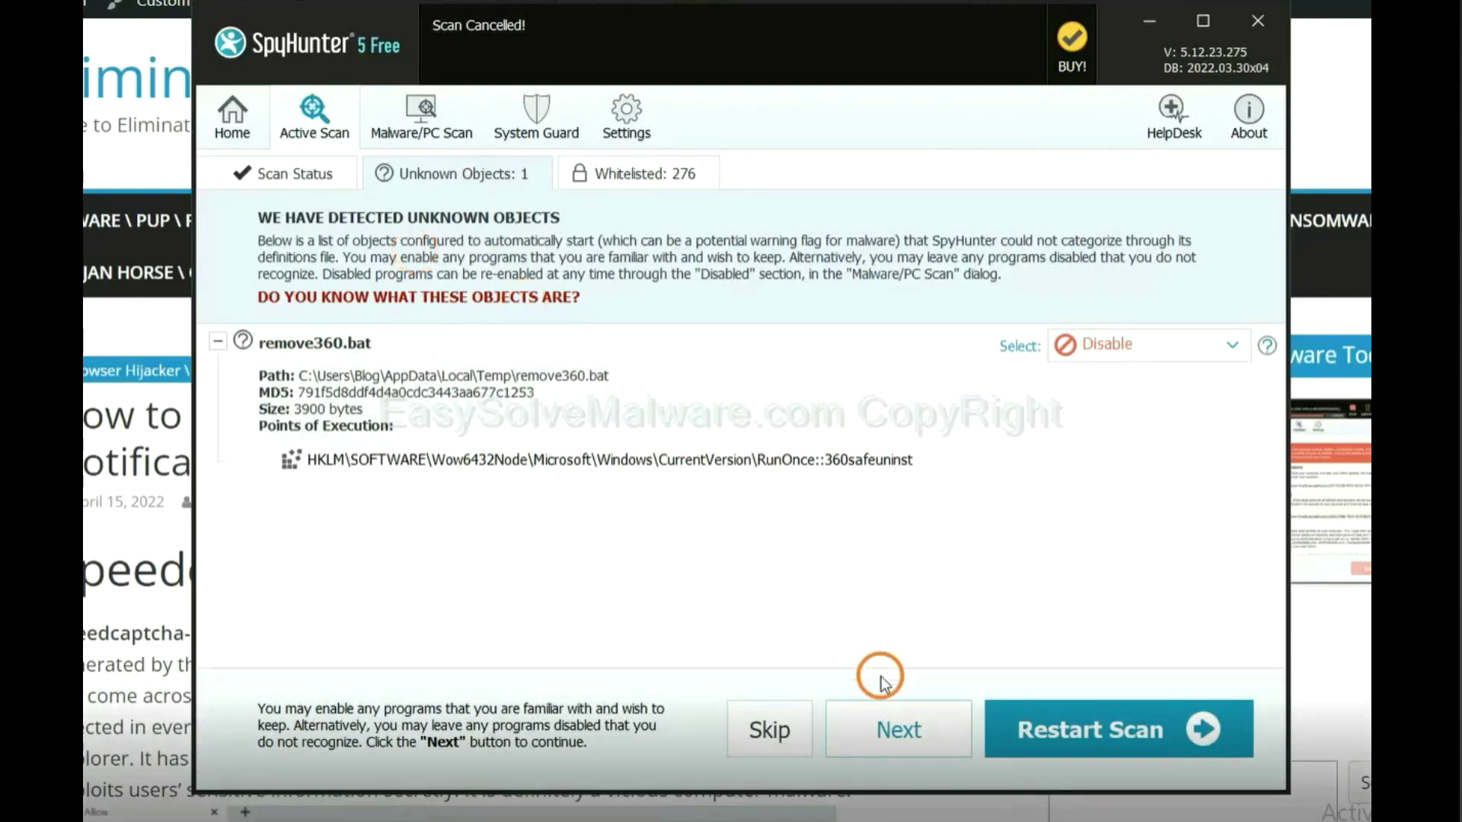
pyautogui.click(876, 729)
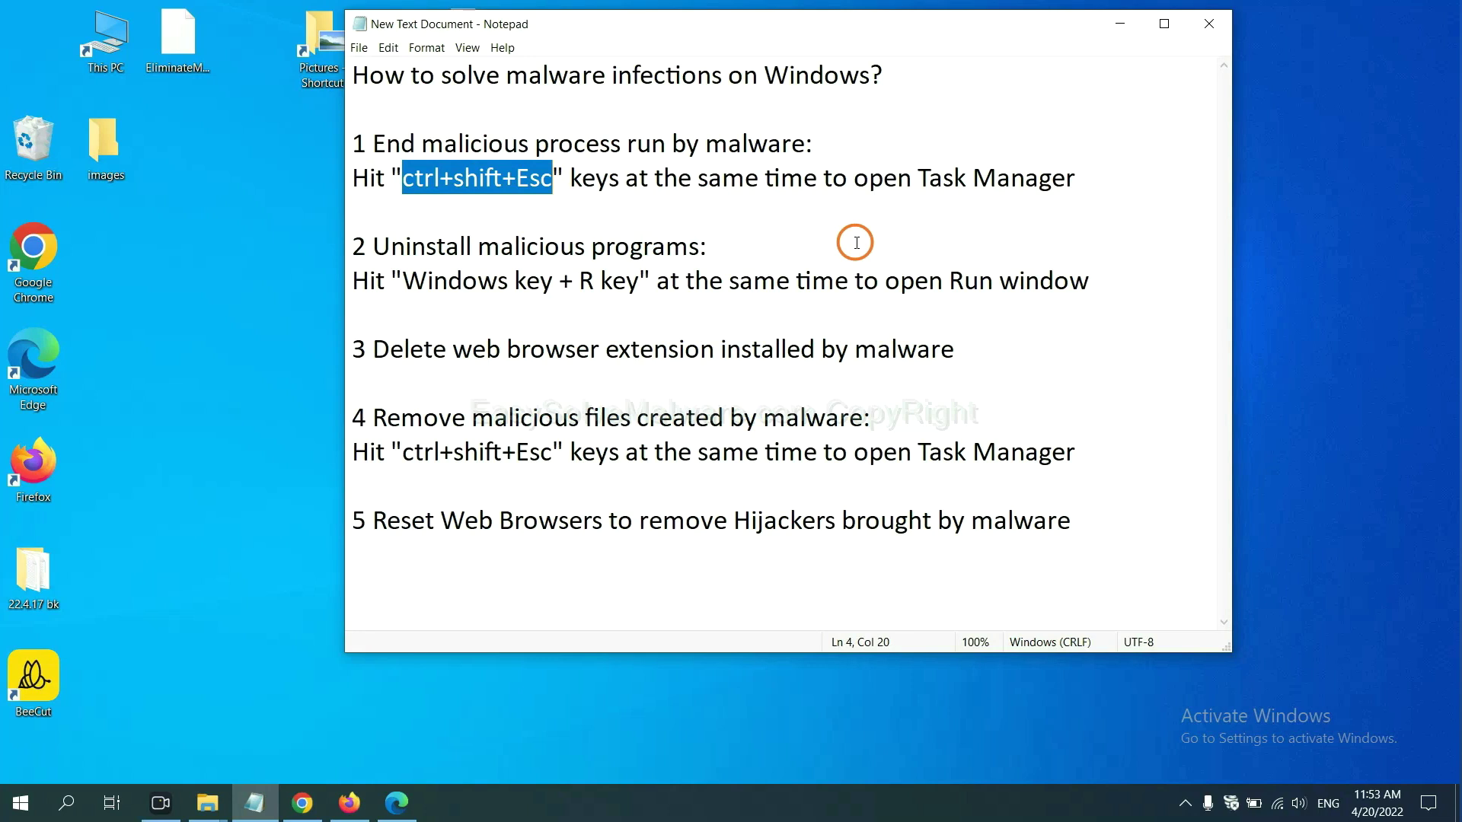
# Highlight 'ctrl+shift+Esc' in step 1 of the Notepad malware-removal guide.
pyautogui.click(514, 180)
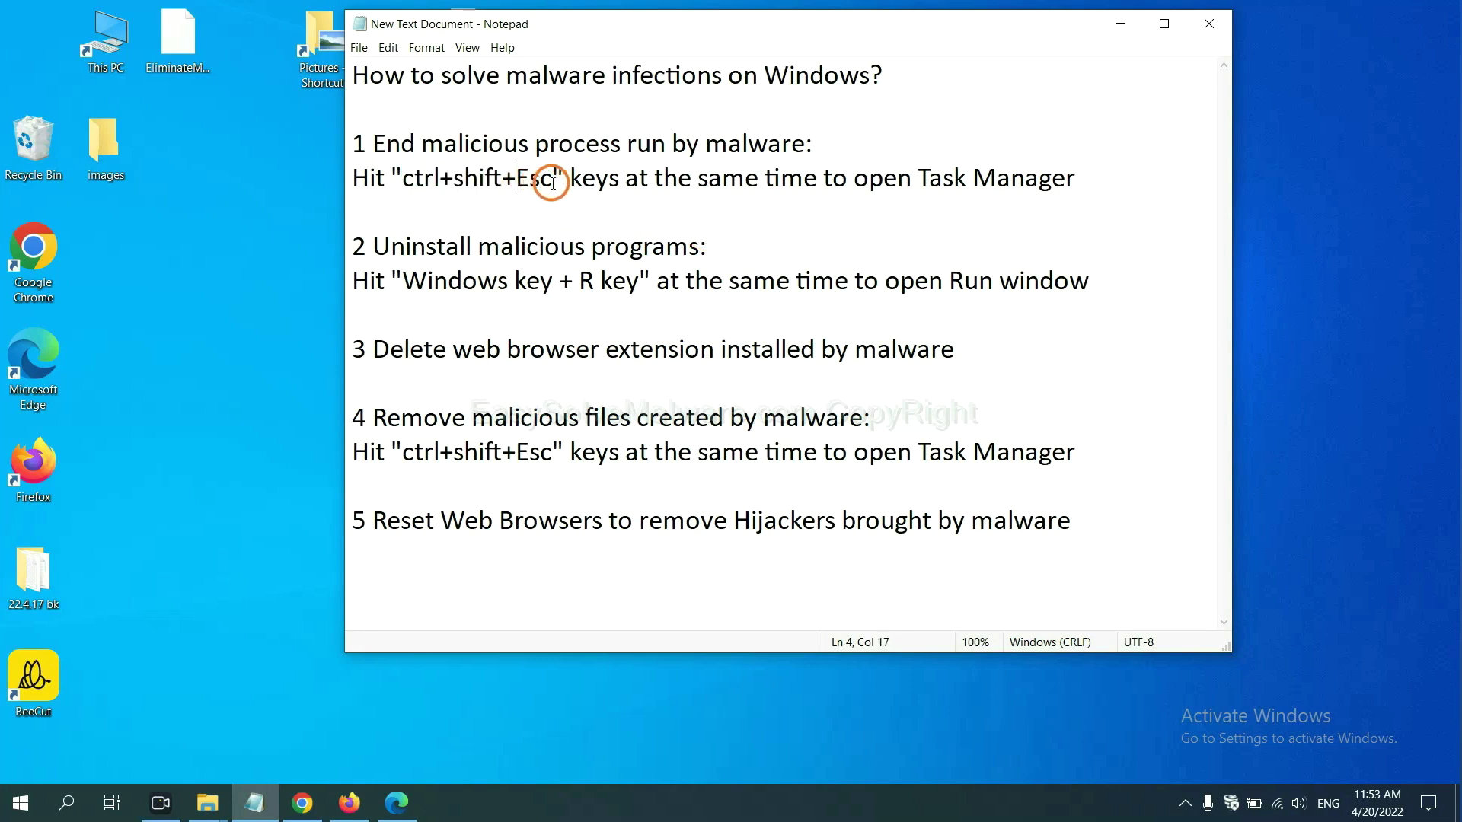
pyautogui.moveTo(554, 181); pyautogui.dragTo(405, 183)
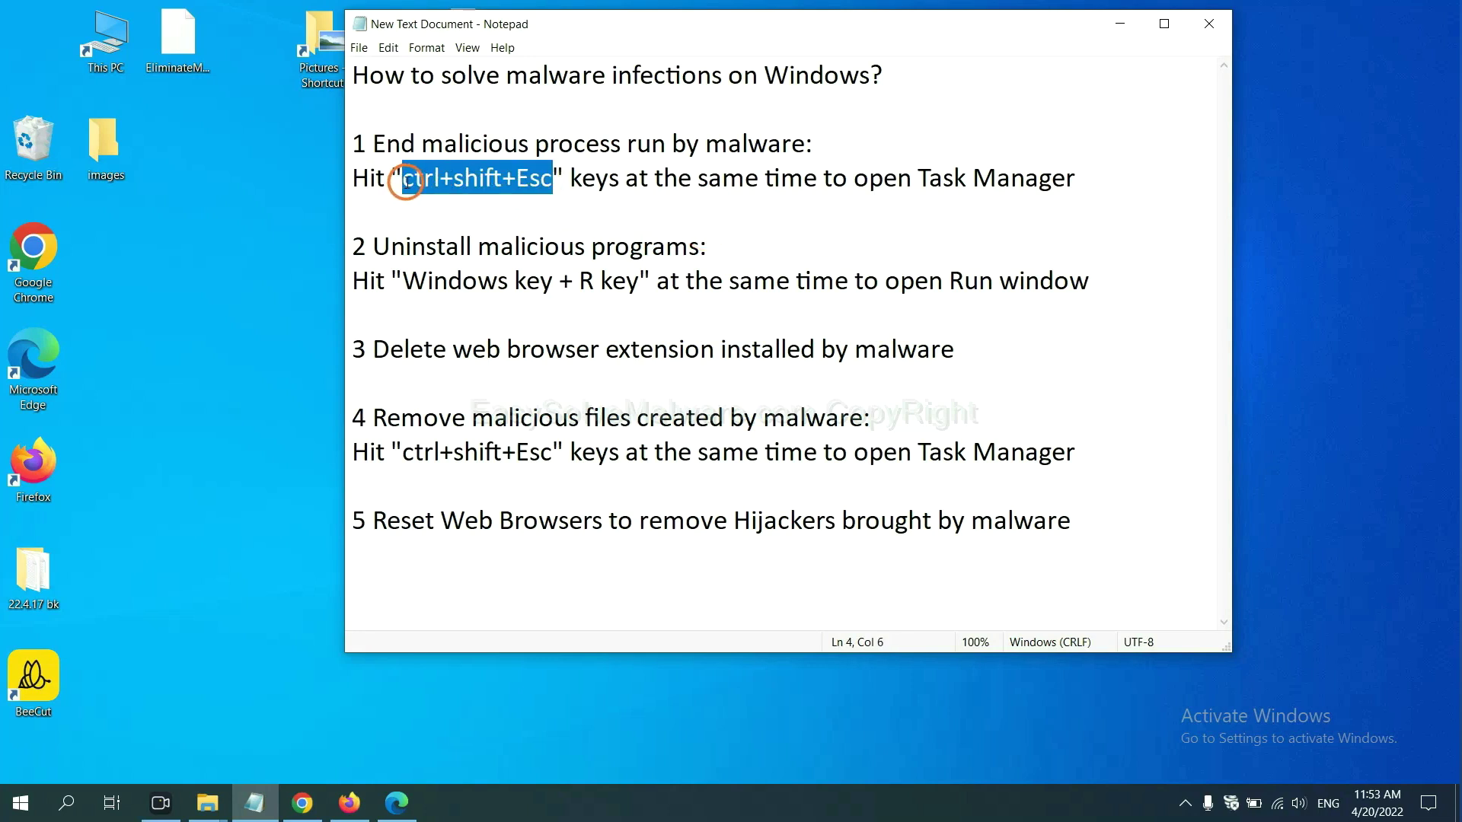
pyautogui.hotkey('ctrl', 'shift', 'Escape')
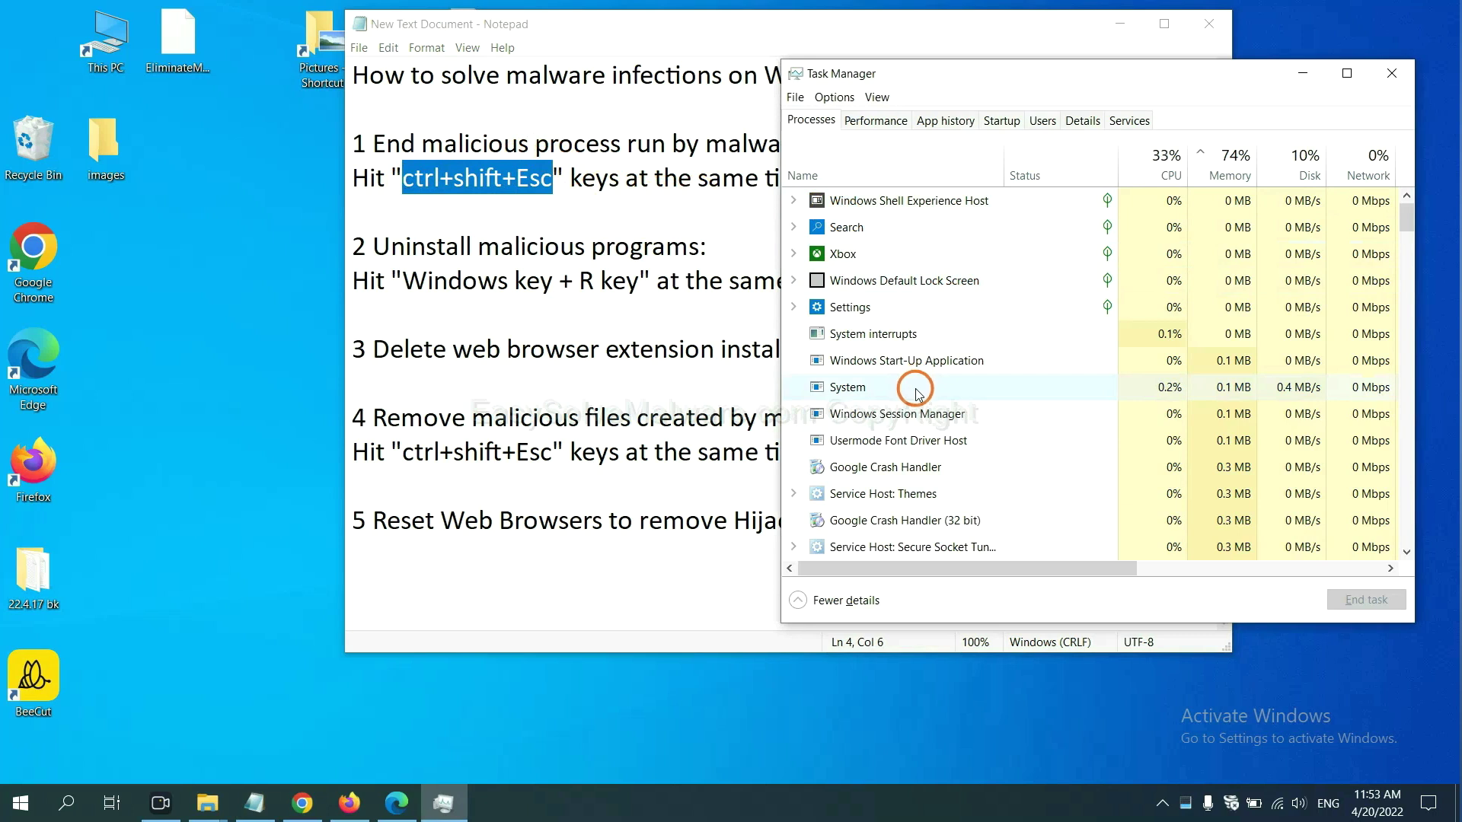
pyautogui.click(975, 385)
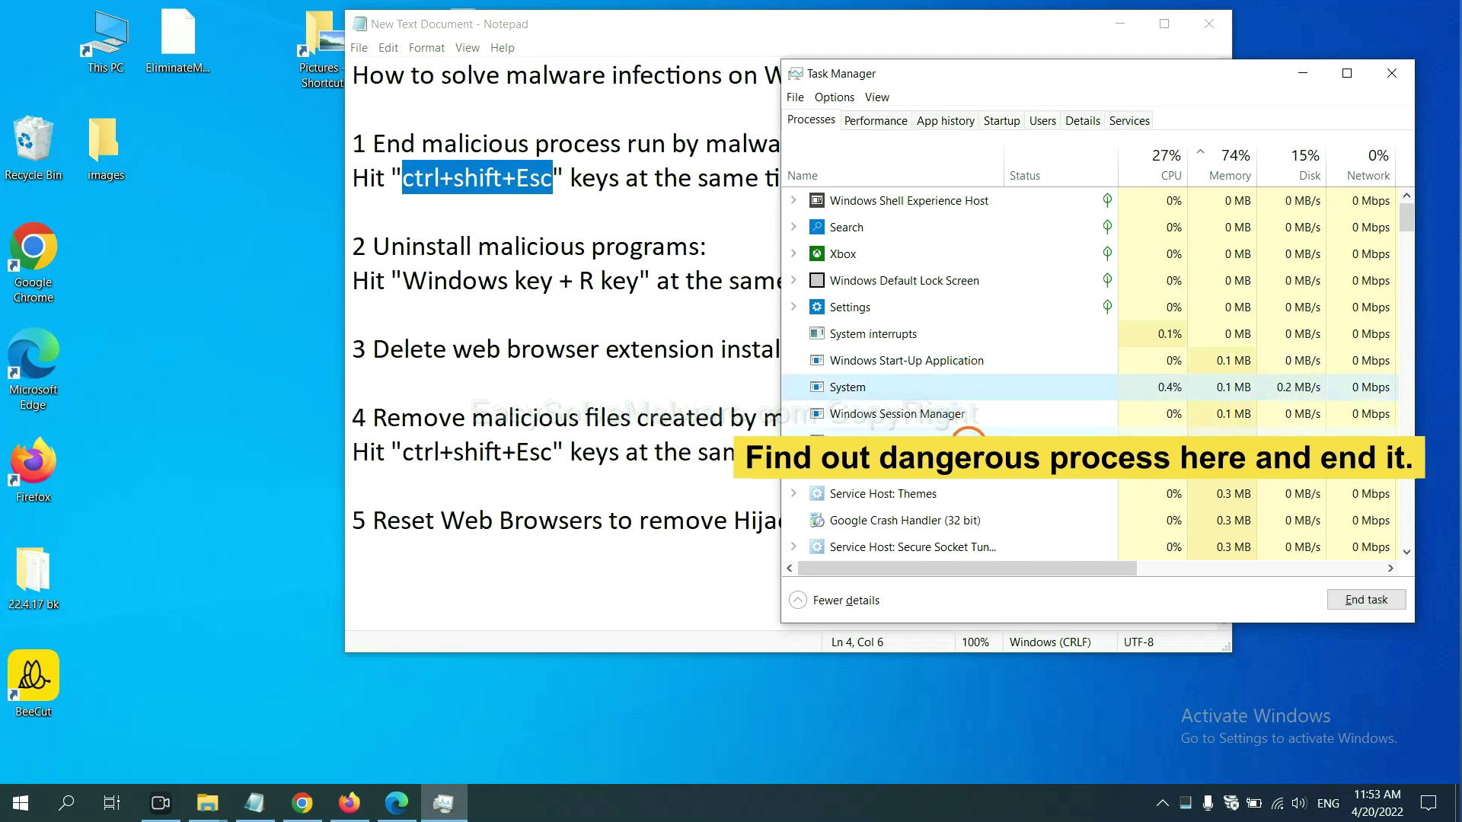
pyautogui.click(969, 438)
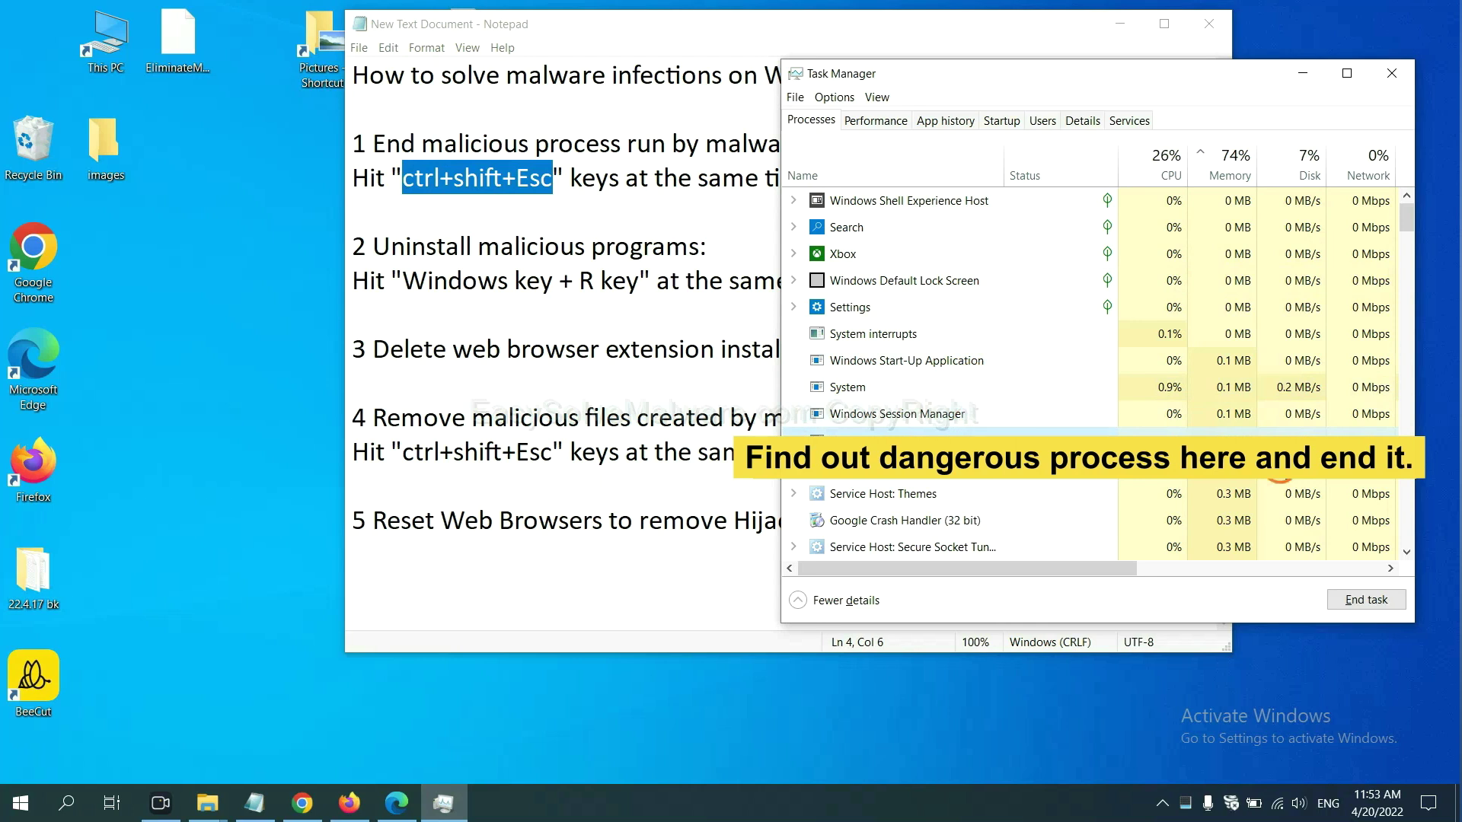
pyautogui.click(1382, 601)
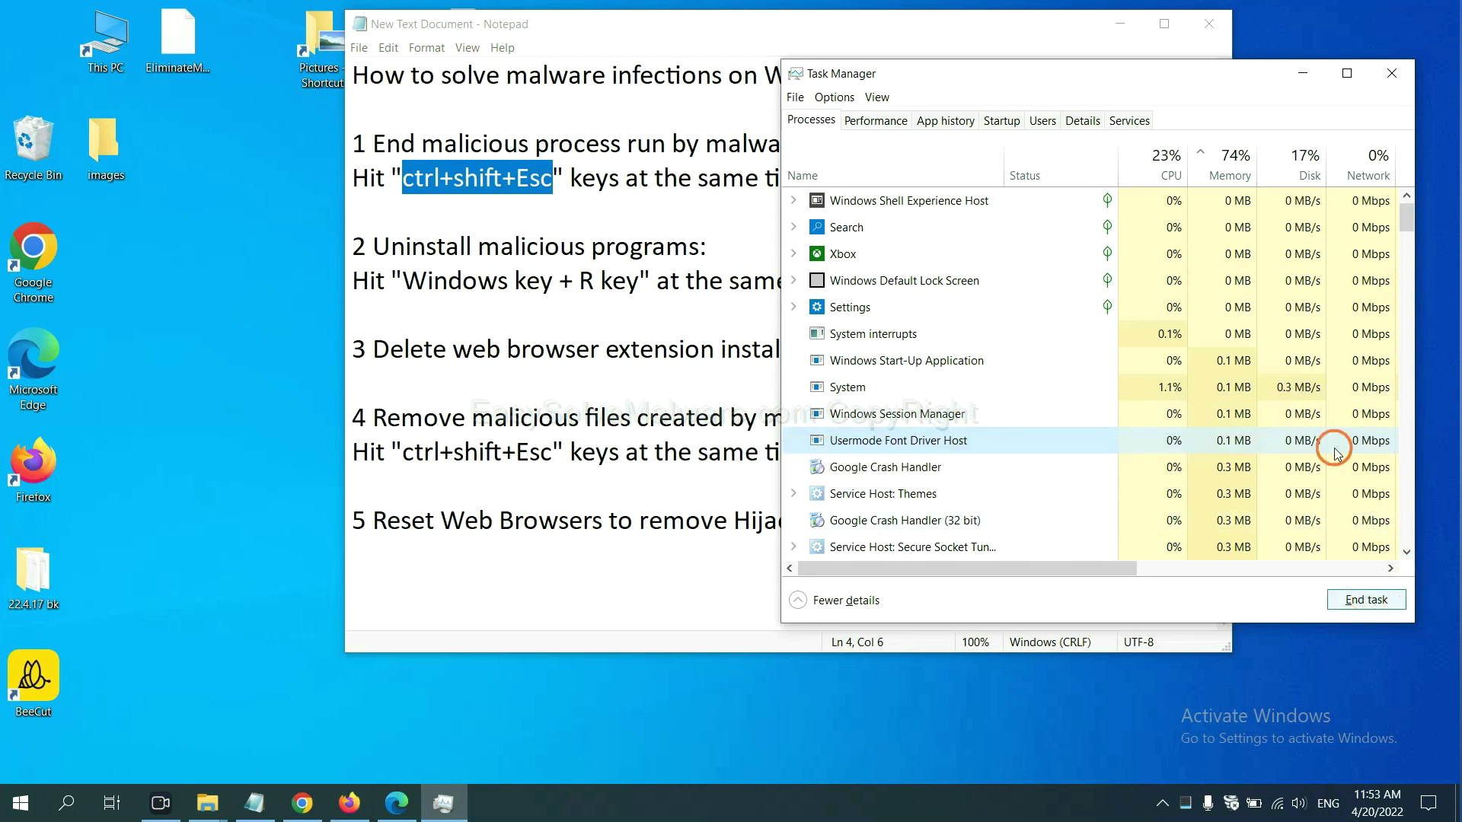
pyautogui.click(1387, 75)
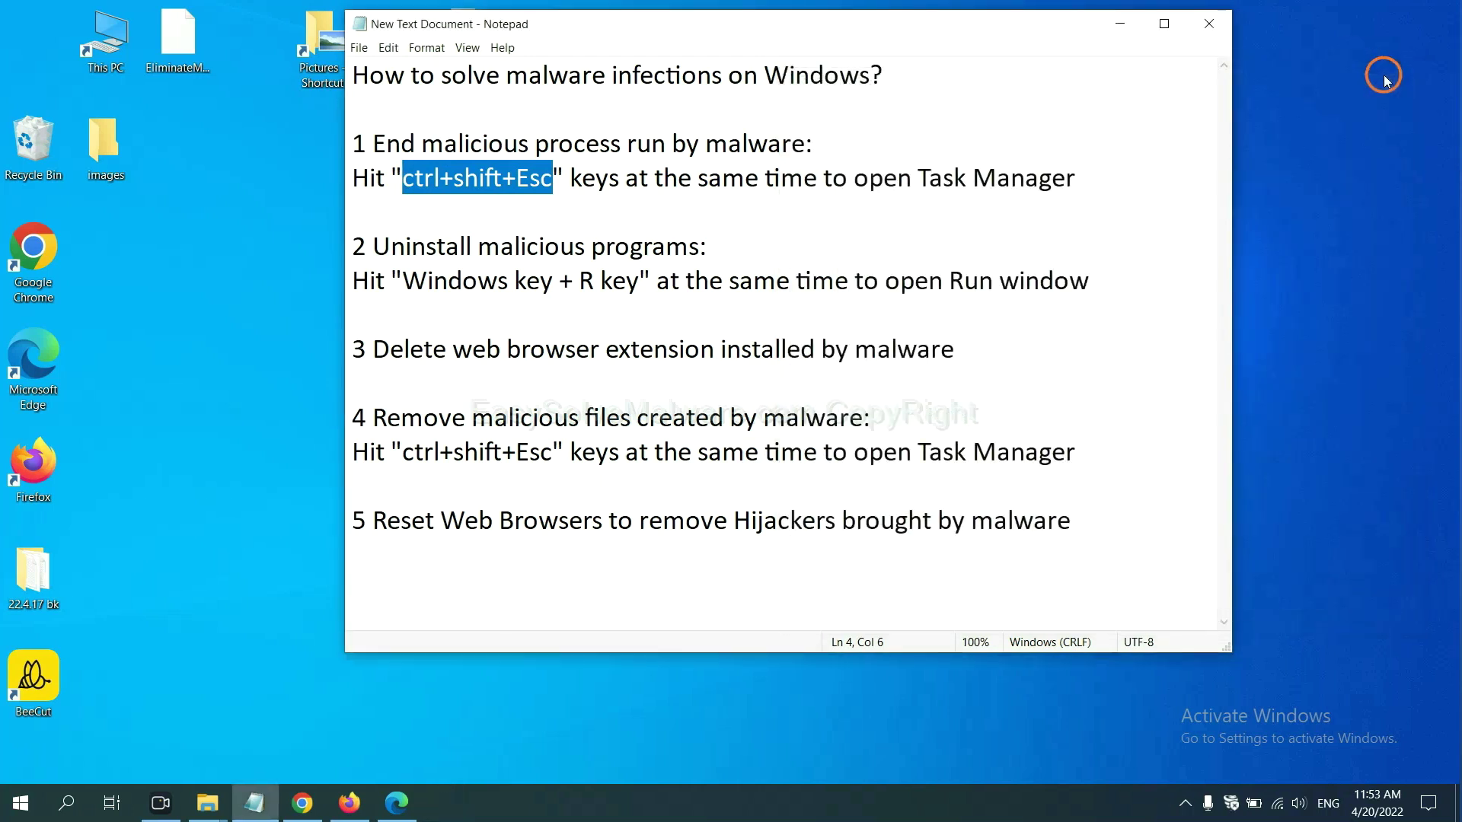
pyautogui.click(906, 265)
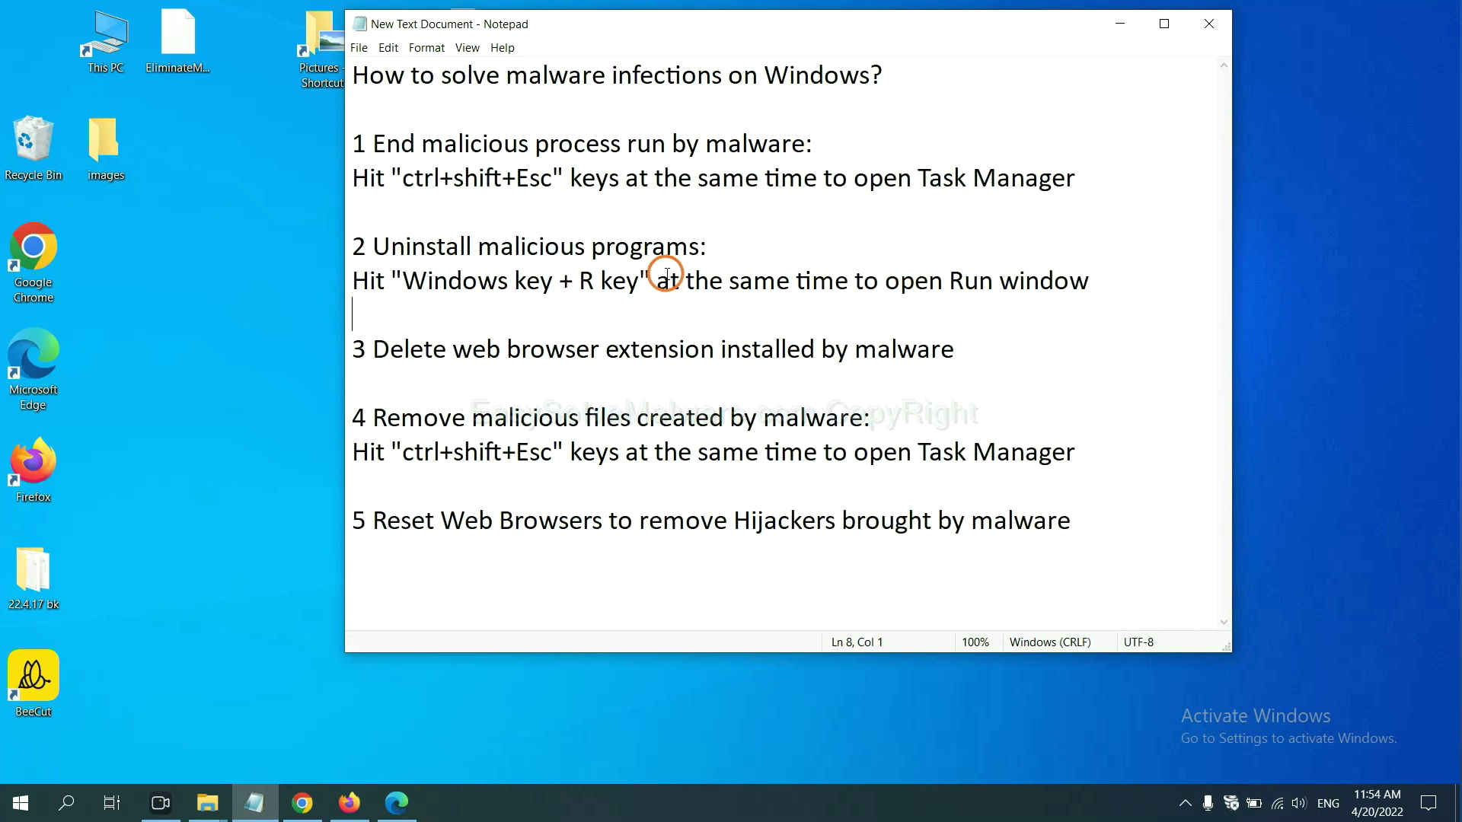
# Highlight 'Windows key + R key' in step 2, then run 'control panel' from the Run window.
pyautogui.moveTo(399, 287); pyautogui.dragTo(636, 297)
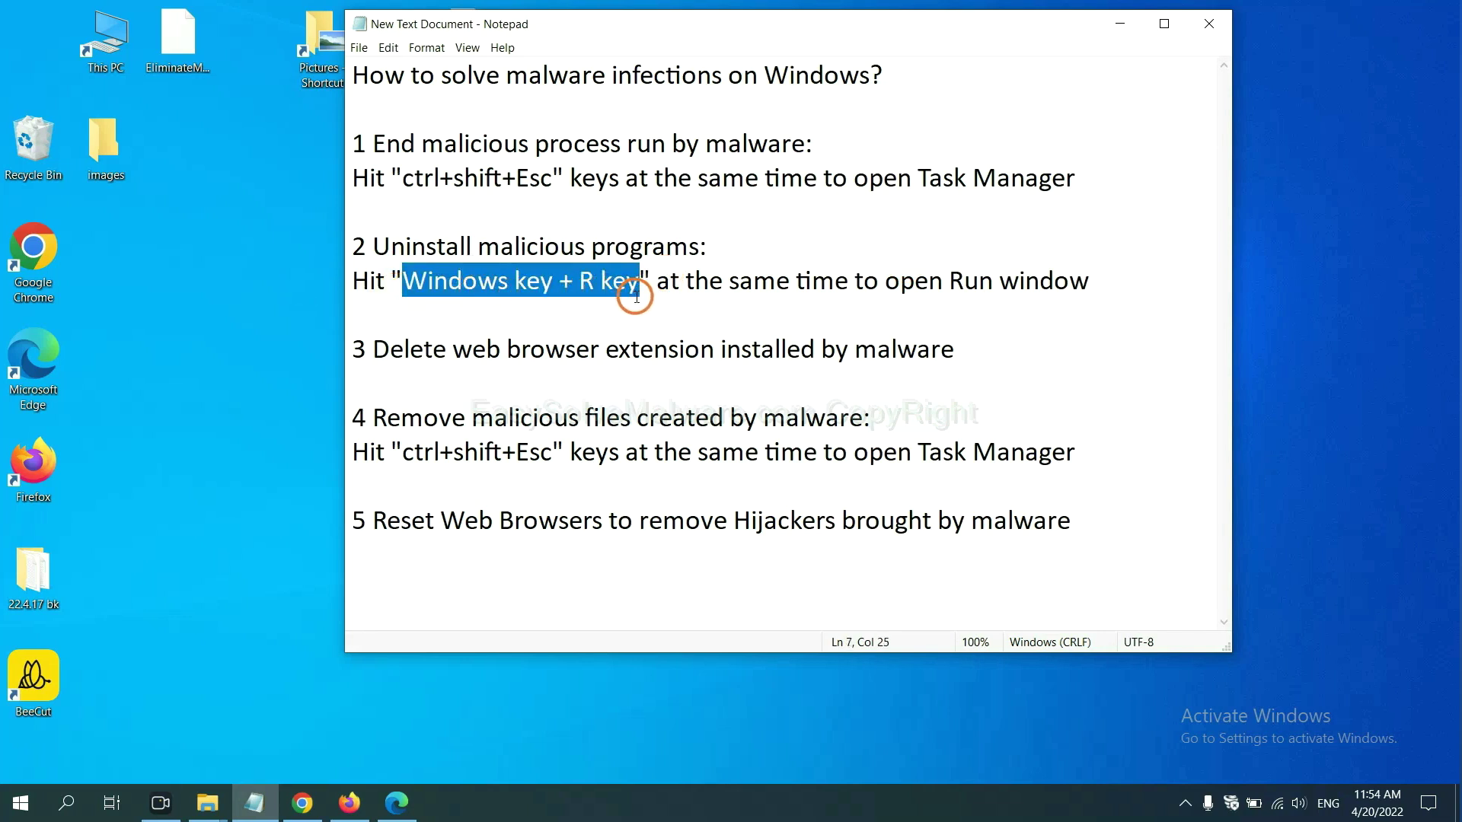
pyautogui.press('super+r')
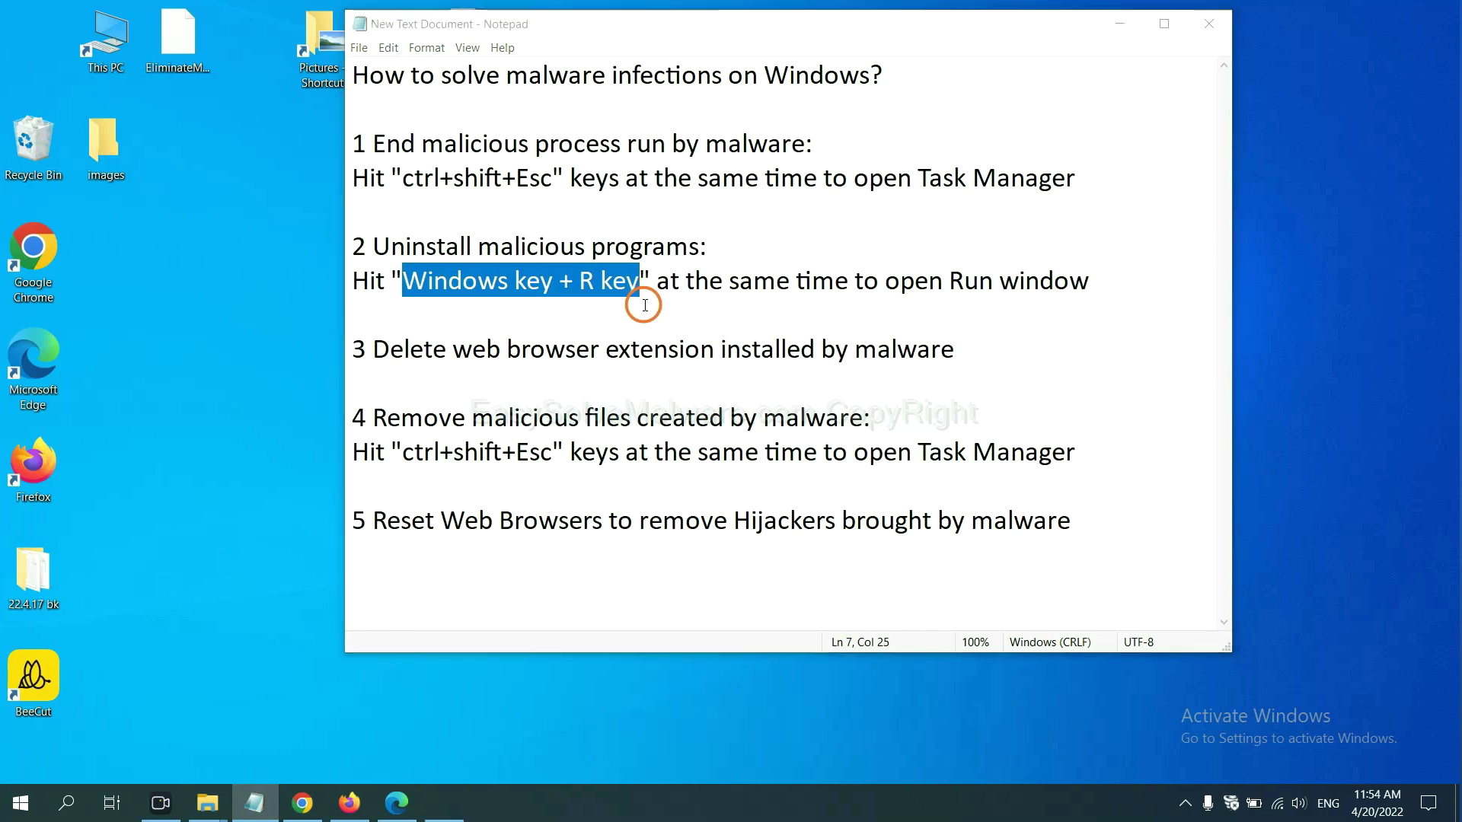
pyautogui.moveTo(160, 598); pyautogui.dragTo(1114, 256)
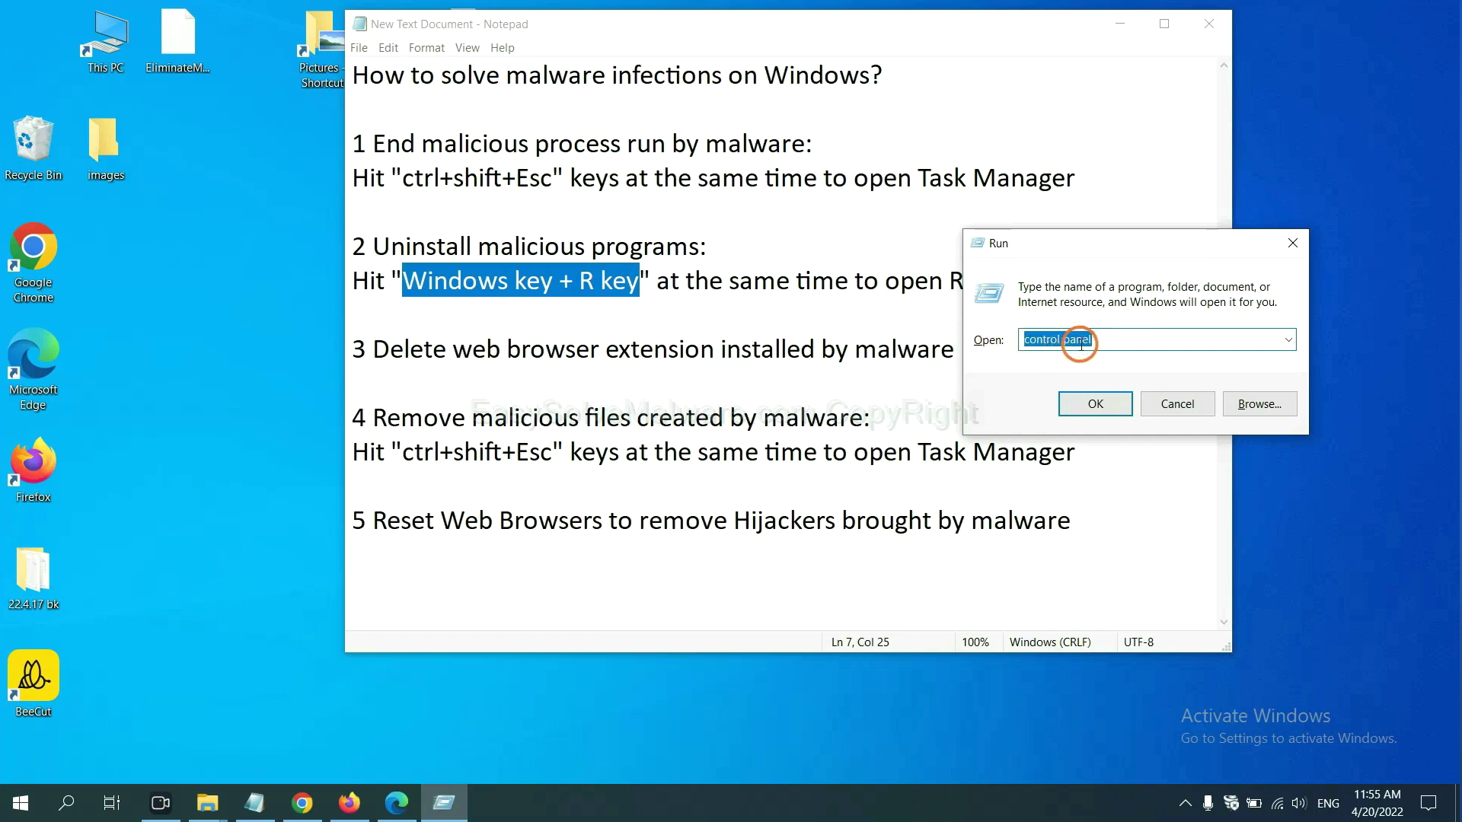
pyautogui.click(1089, 415)
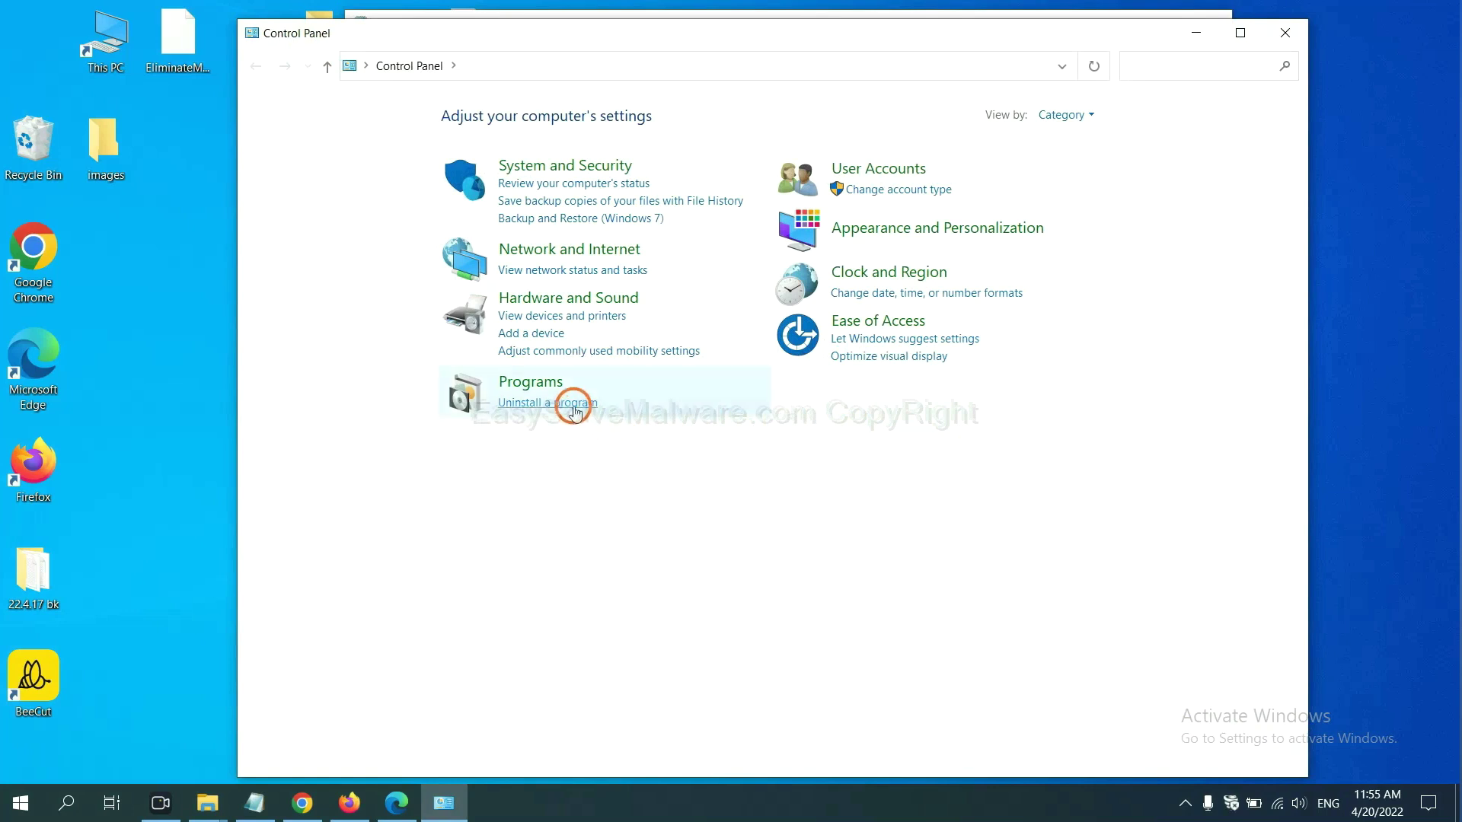
# Review the installed programs, selecting Xiph.Org Open Codecs, then close Control Panel.
pyautogui.click(574, 405)
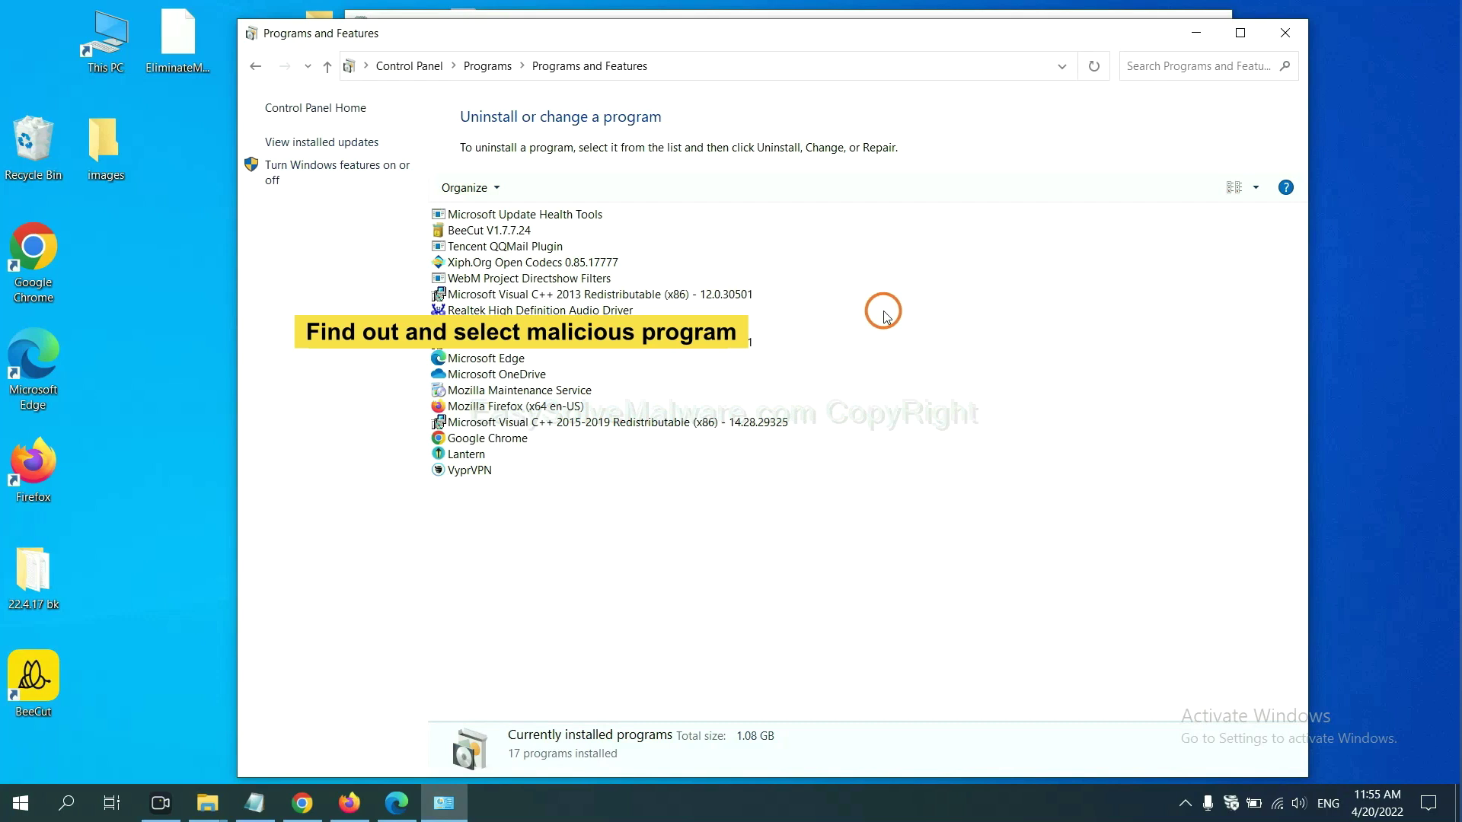
pyautogui.click(571, 262)
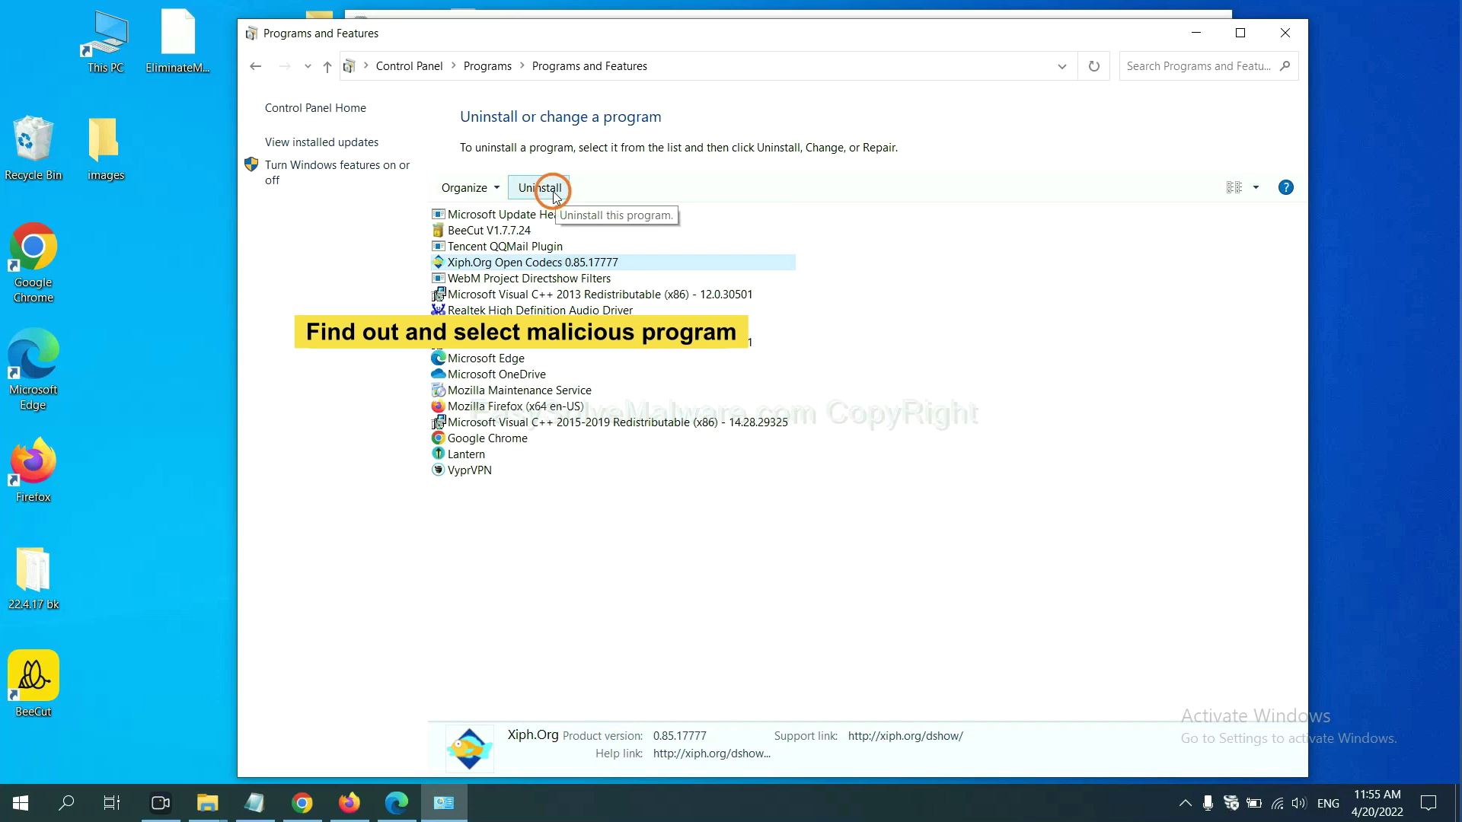
pyautogui.click(1290, 38)
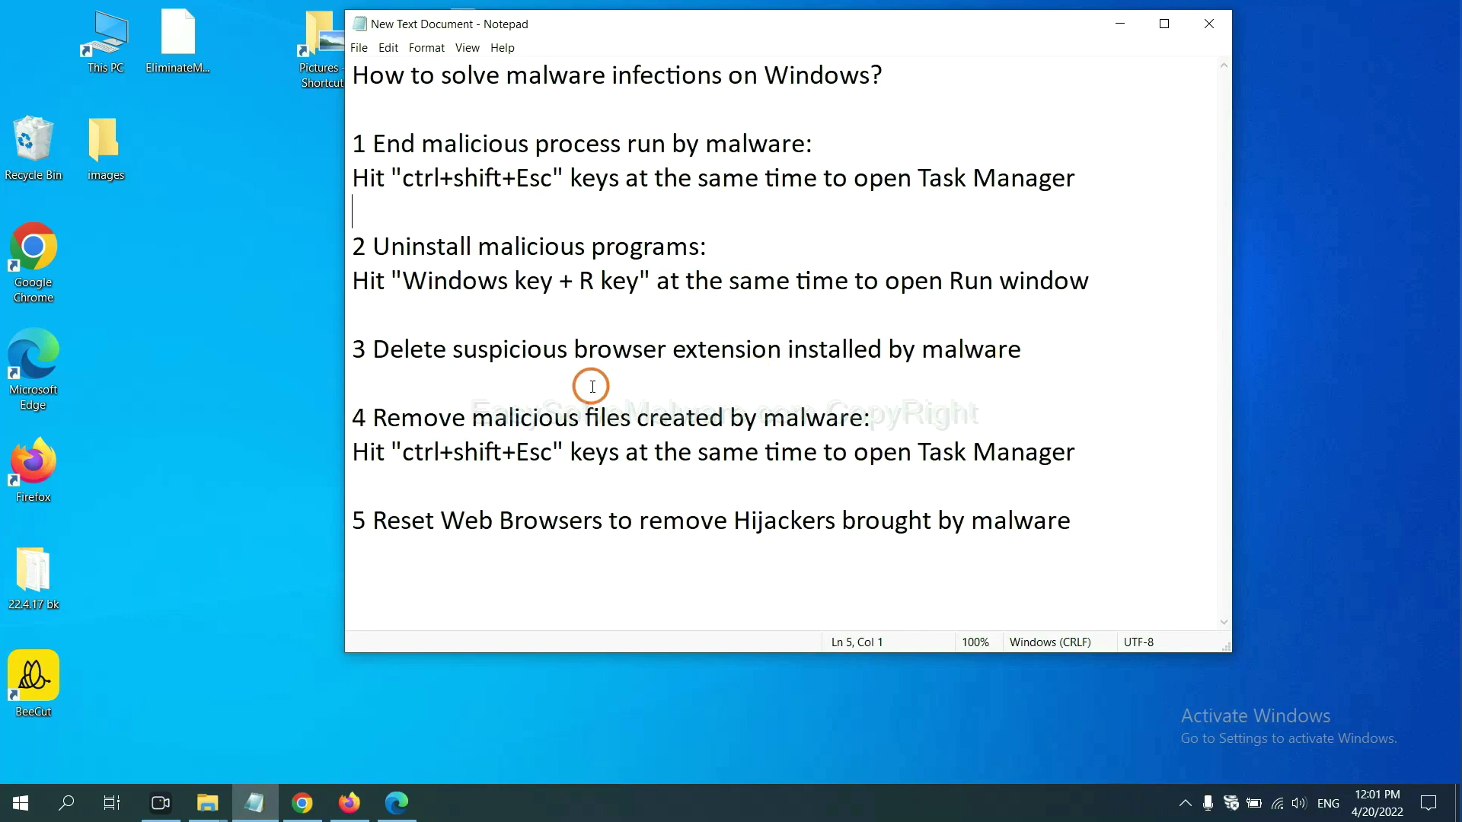
# Open Chrome's Extensions page via More tools to review the Scroll To Top extension.
pyautogui.click(313, 804)
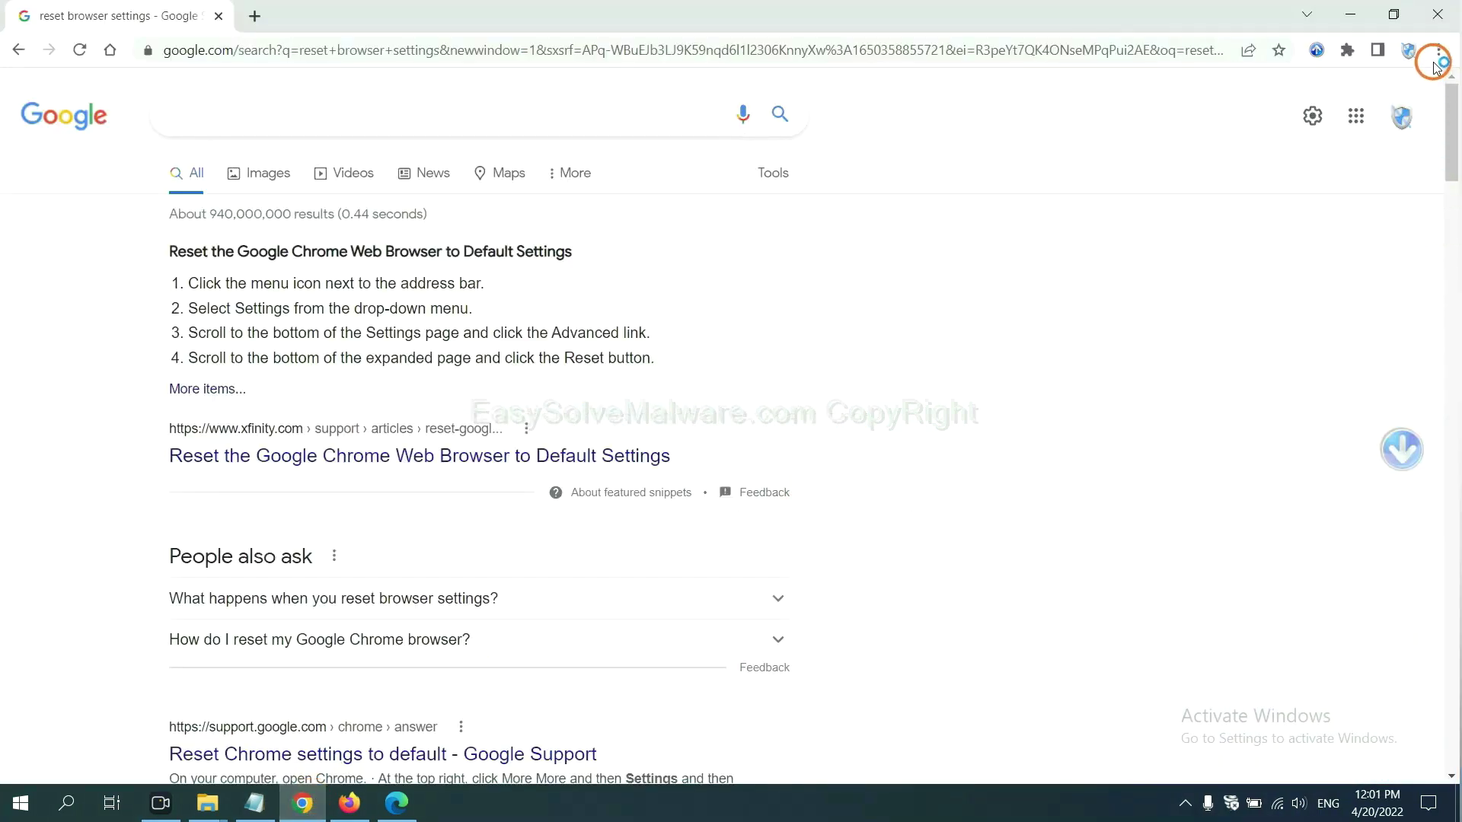
pyautogui.click(1437, 53)
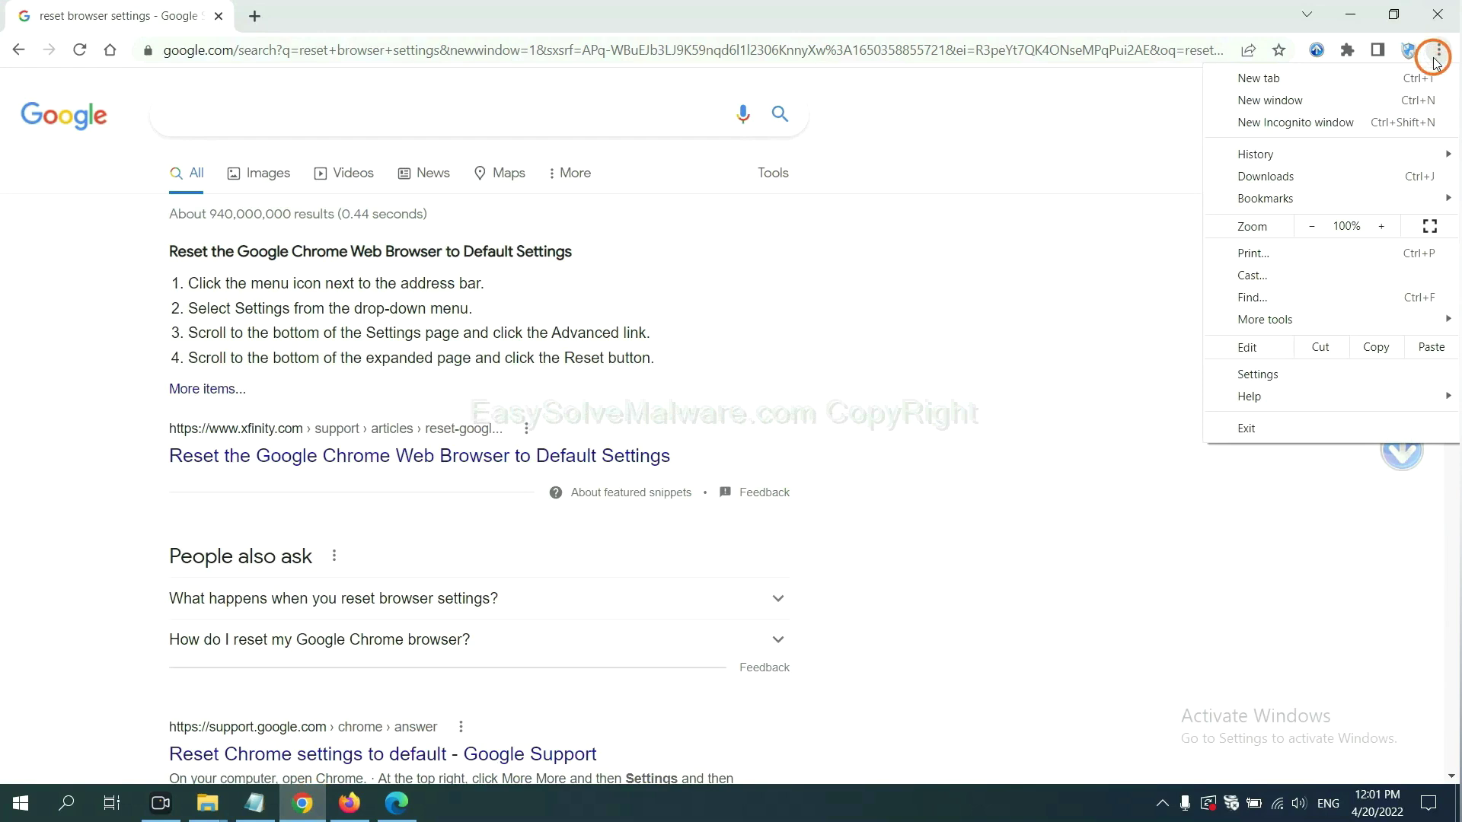
pyautogui.moveTo(1310, 320)
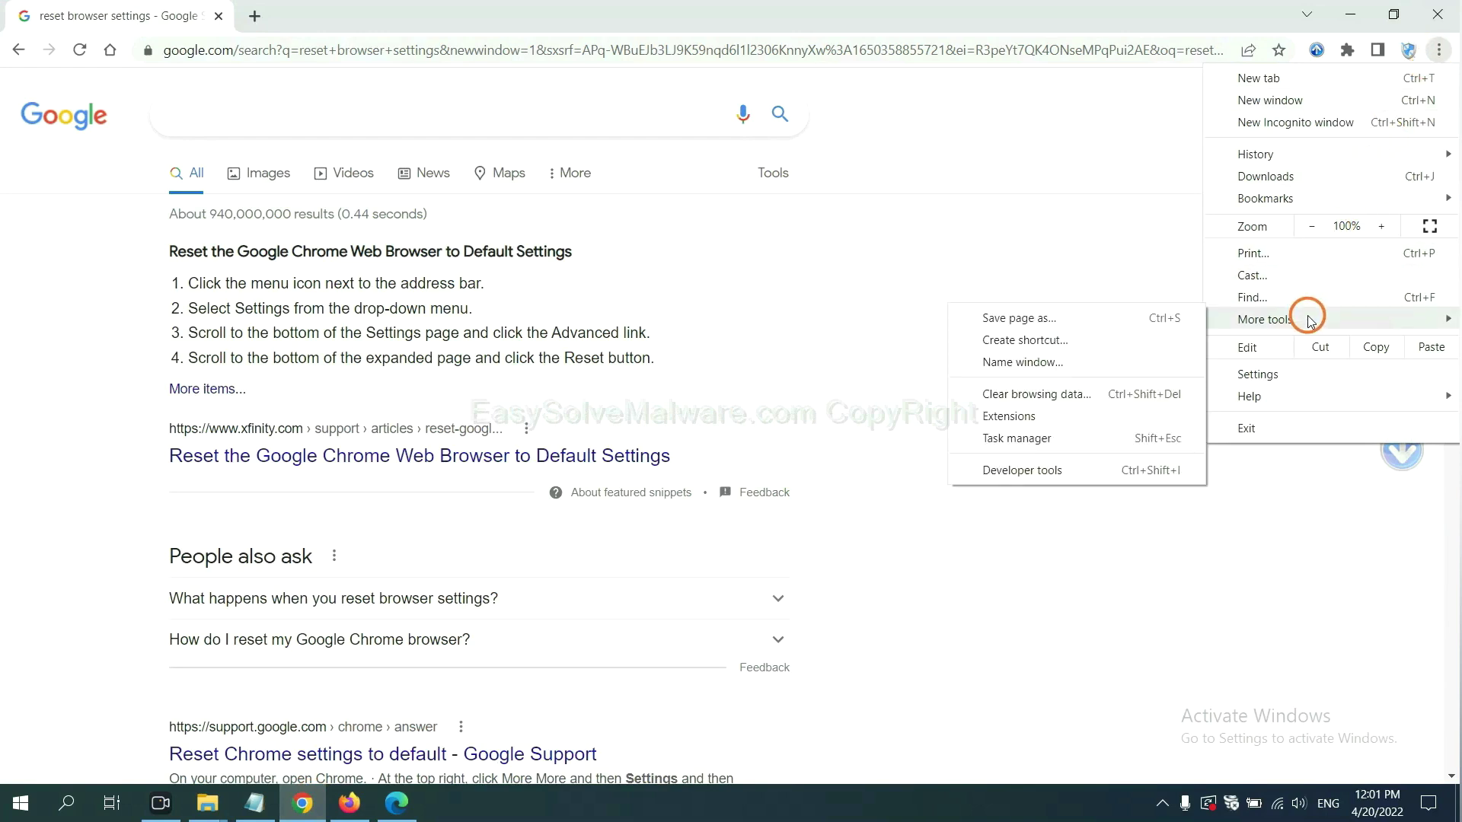
pyautogui.click(1073, 415)
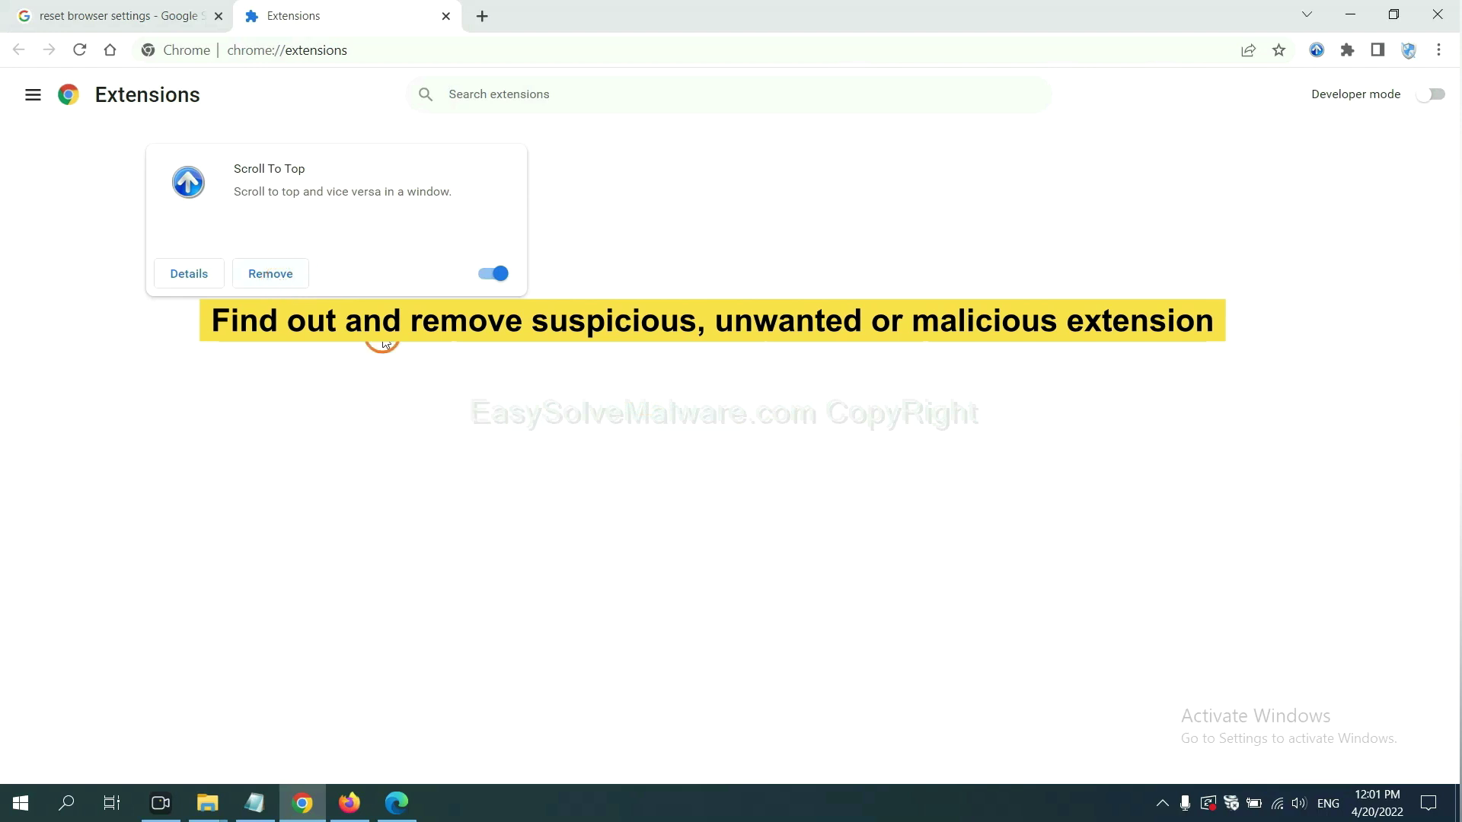
# In Firefox's Add-ons and themes manager, bring up the options for GIPHY for Firefox.
pyautogui.click(348, 802)
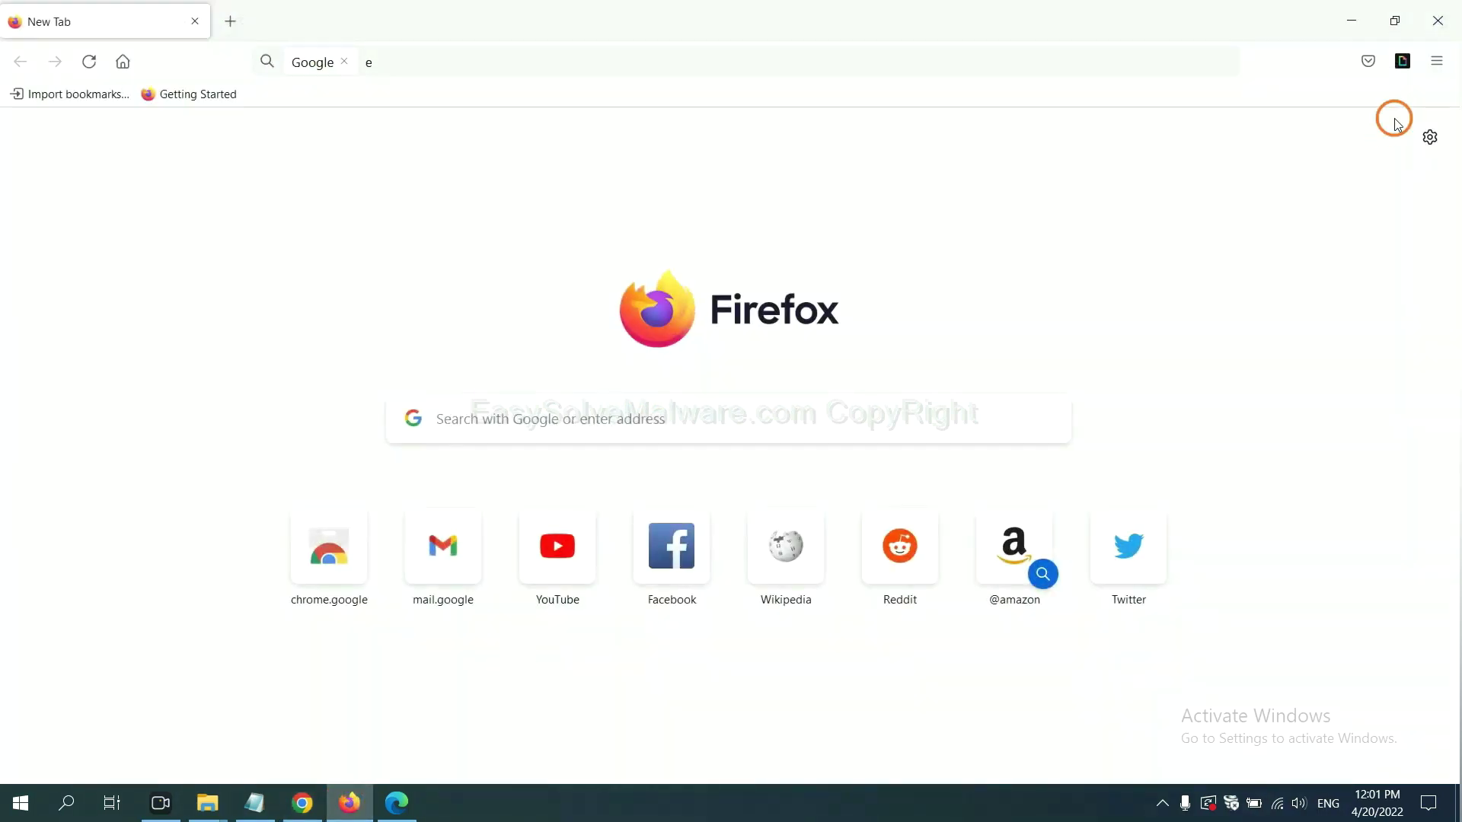
pyautogui.click(1441, 62)
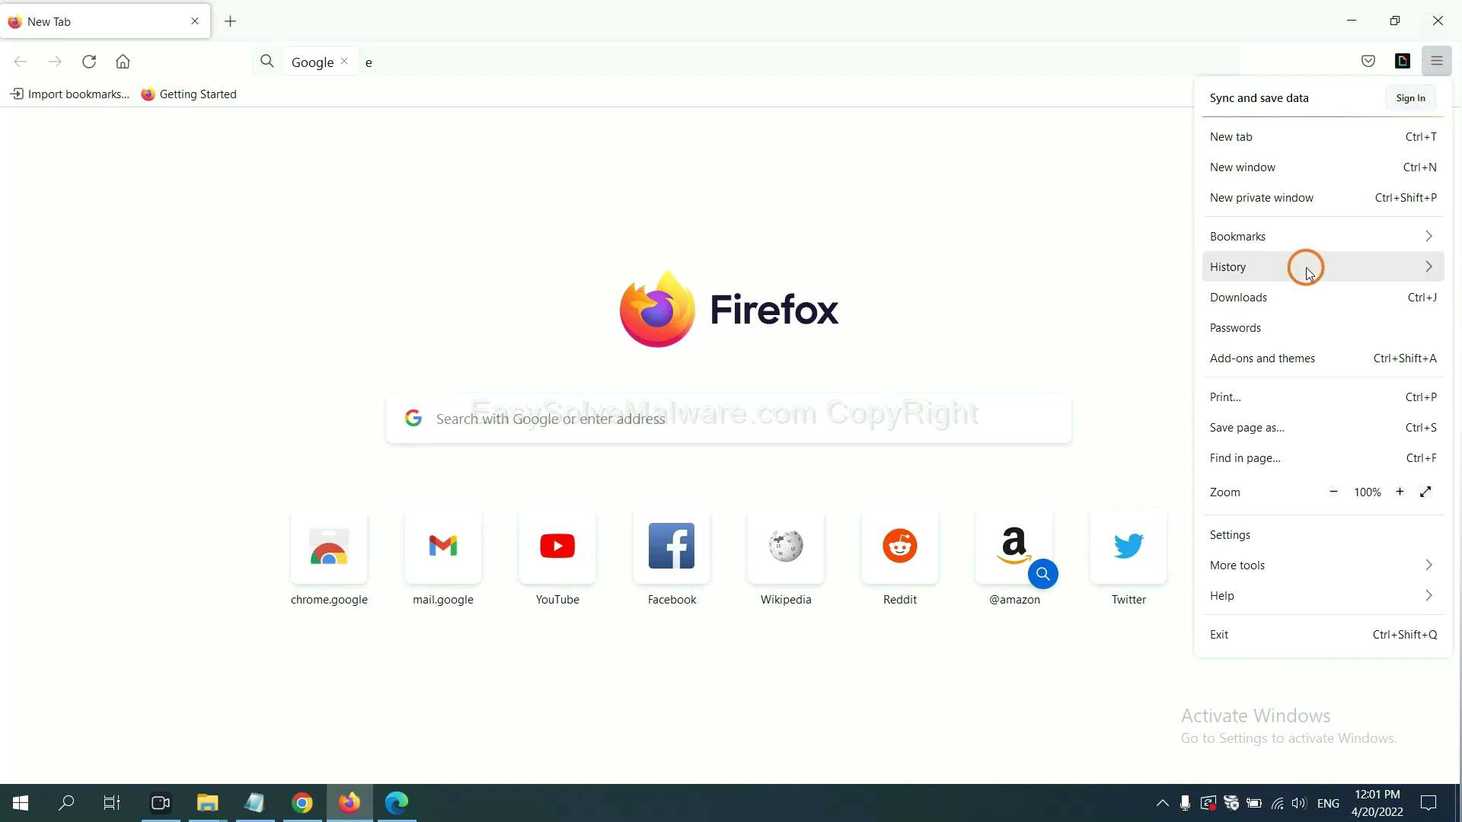
pyautogui.click(1278, 370)
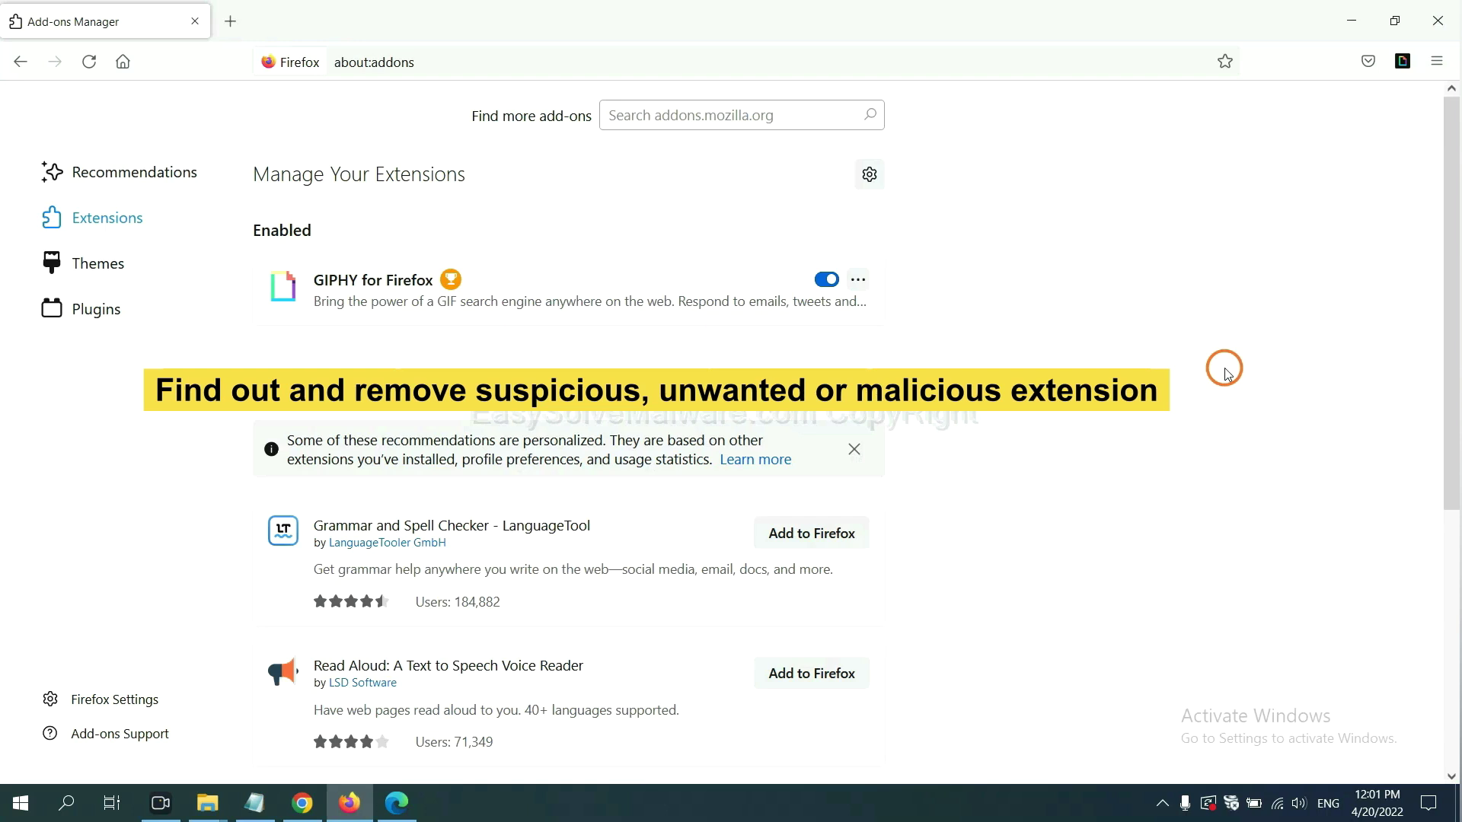
pyautogui.click(859, 282)
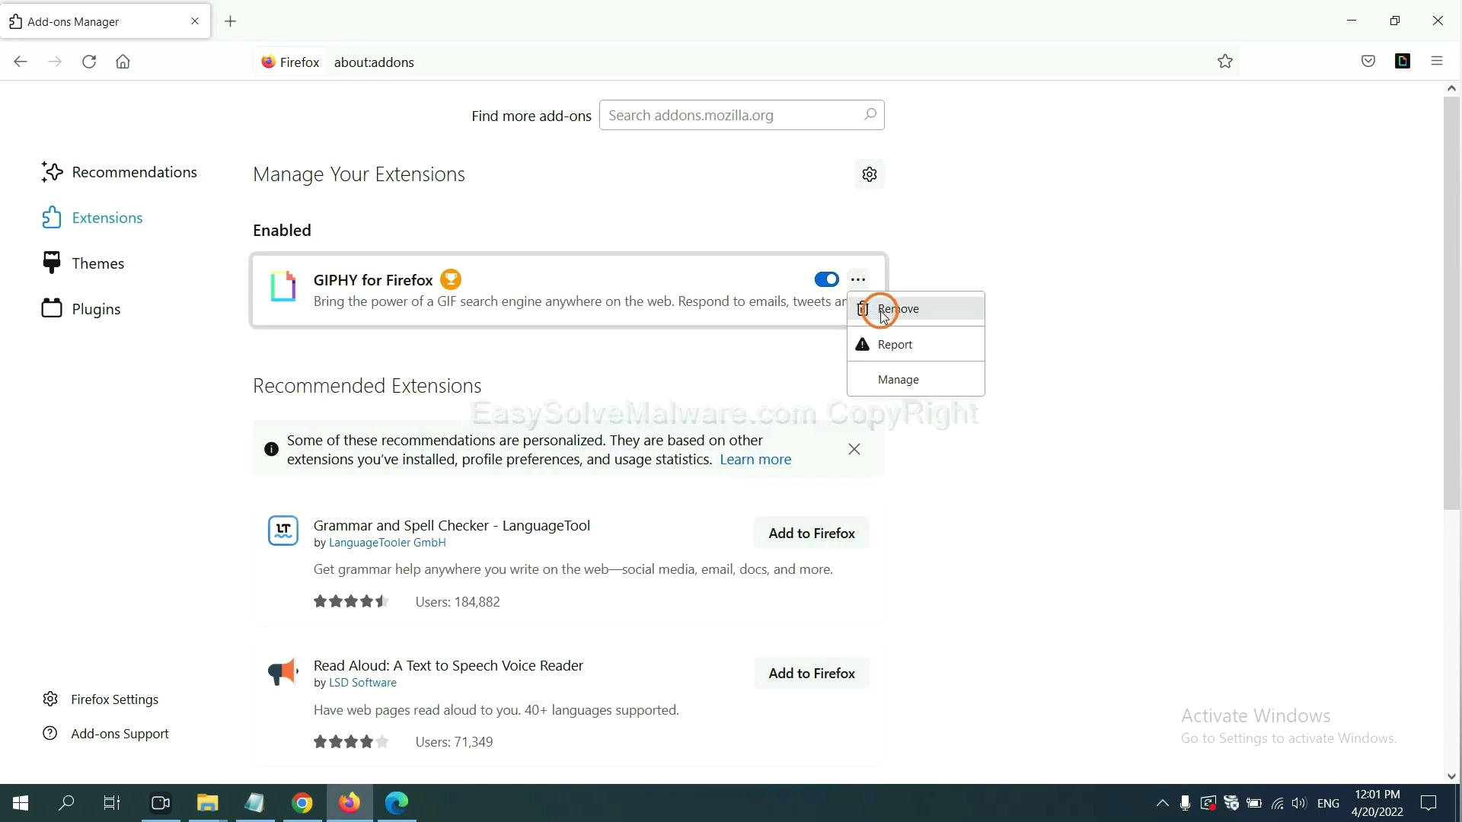
pyautogui.click(395, 810)
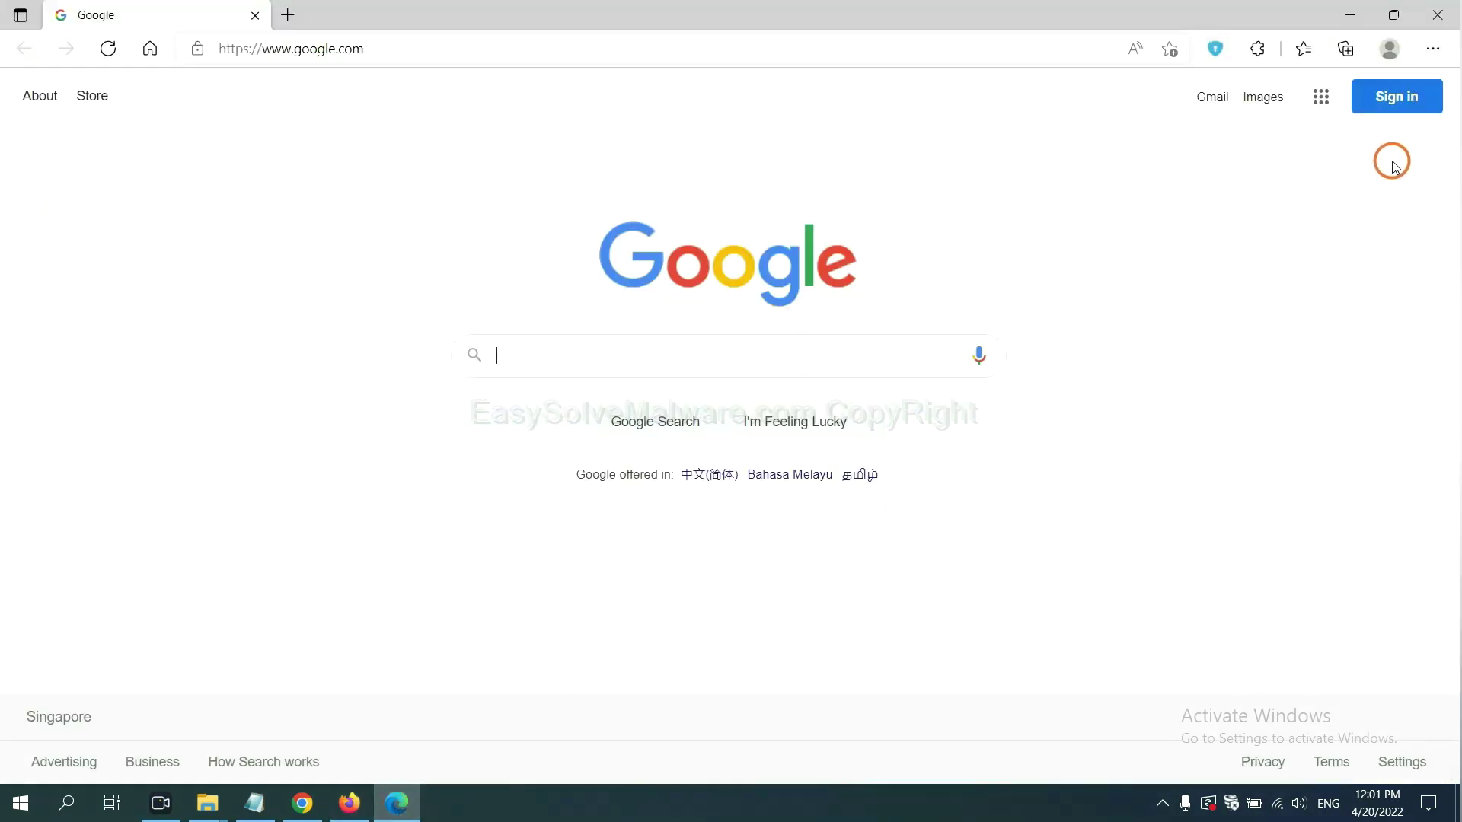
# Open Edge's Manage extensions page and remove ArcVpn Free Fast VPN Proxy, confirming the removal.
pyautogui.click(1432, 50)
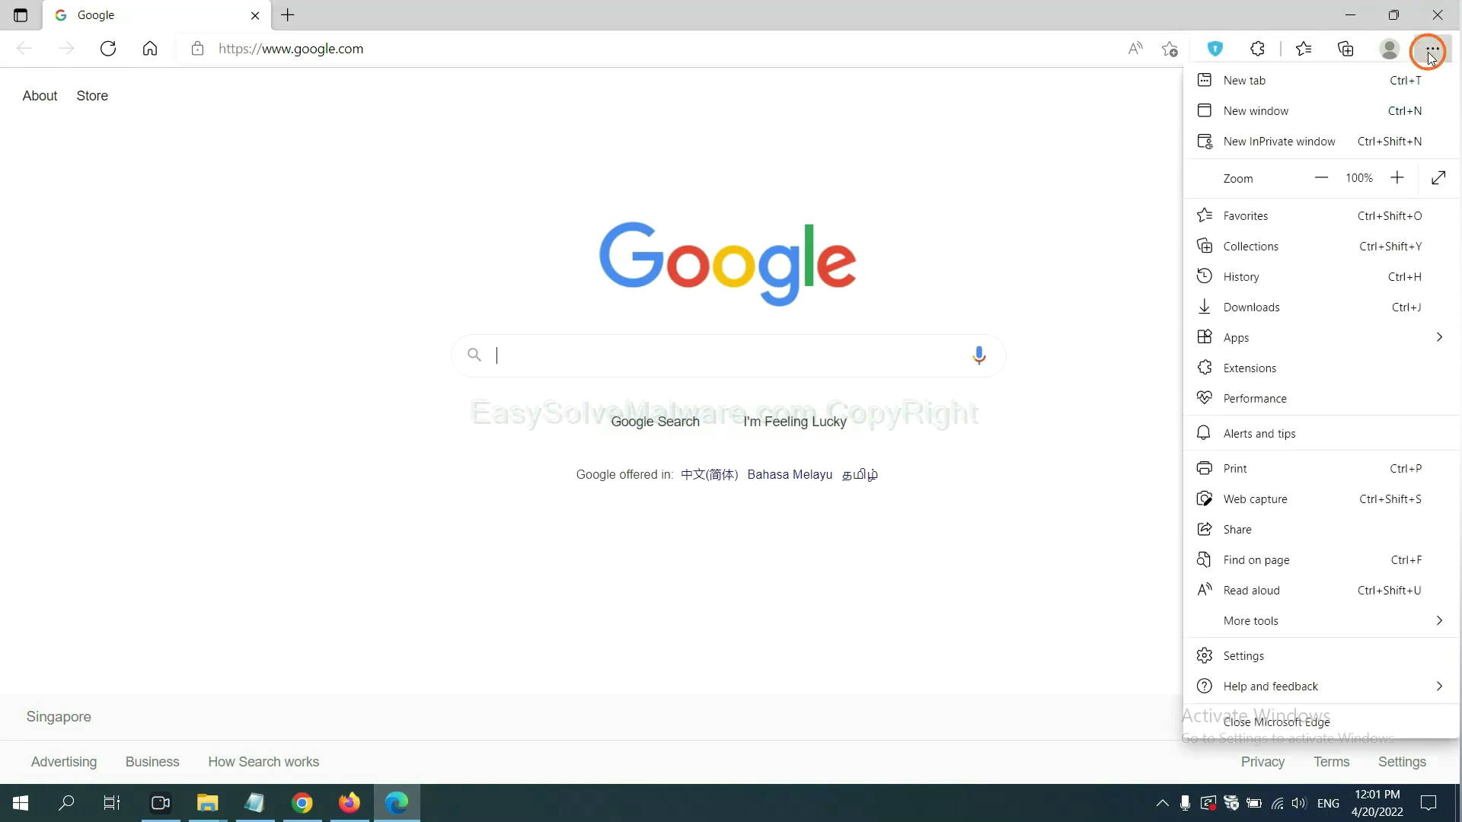
pyautogui.rightClick(1258, 371)
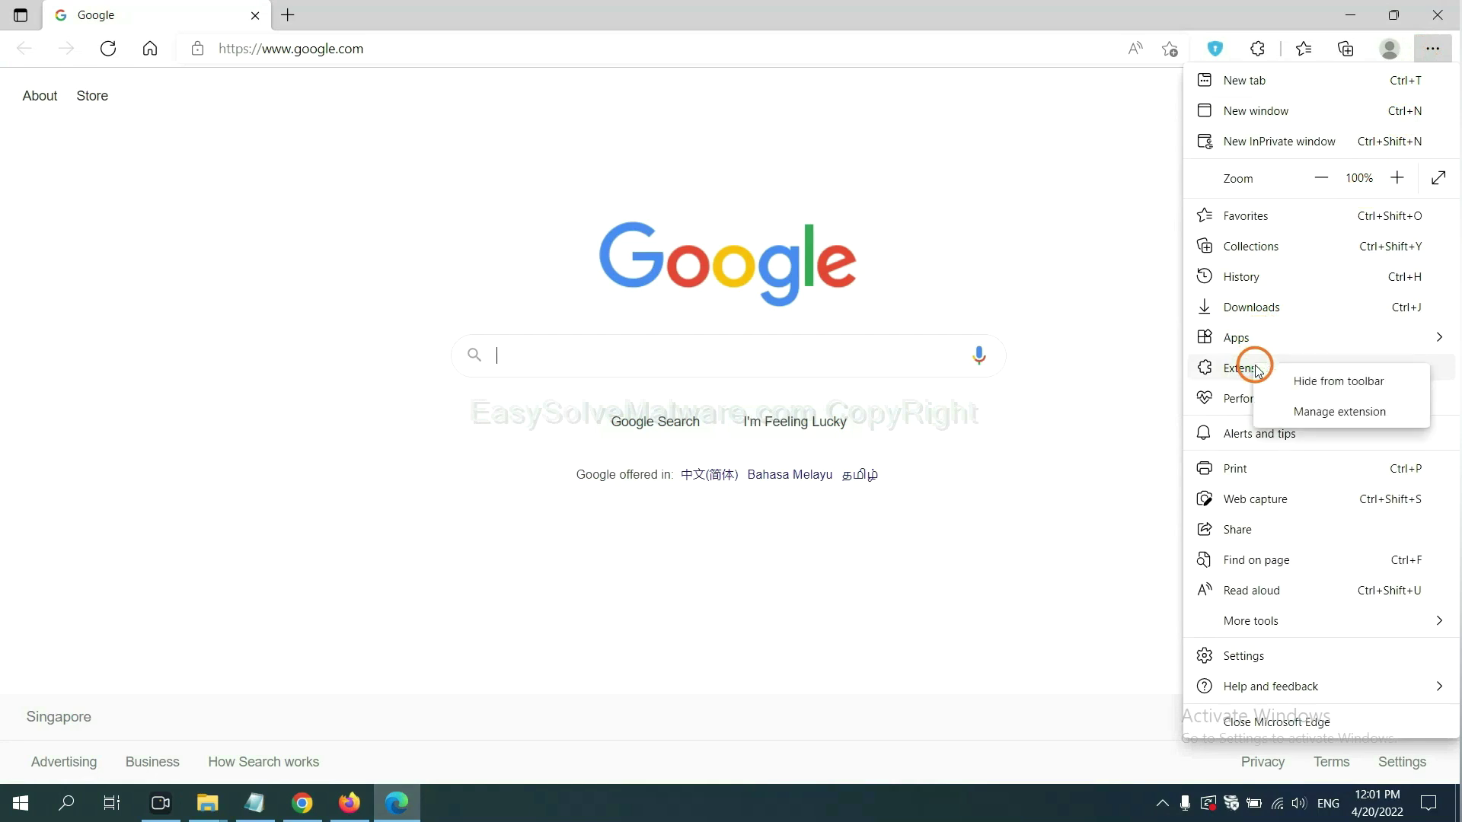
pyautogui.click(1311, 412)
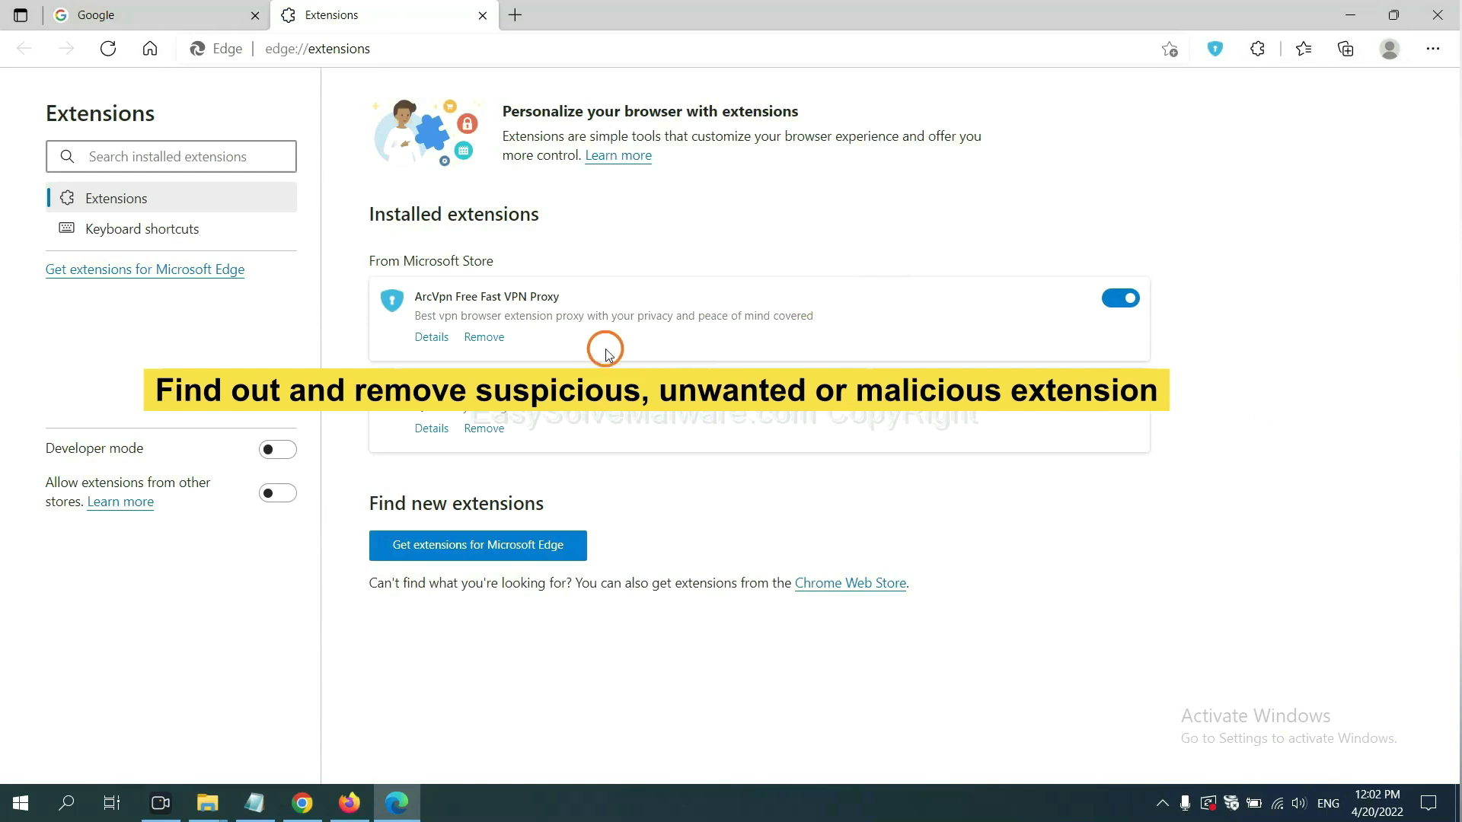
pyautogui.click(498, 342)
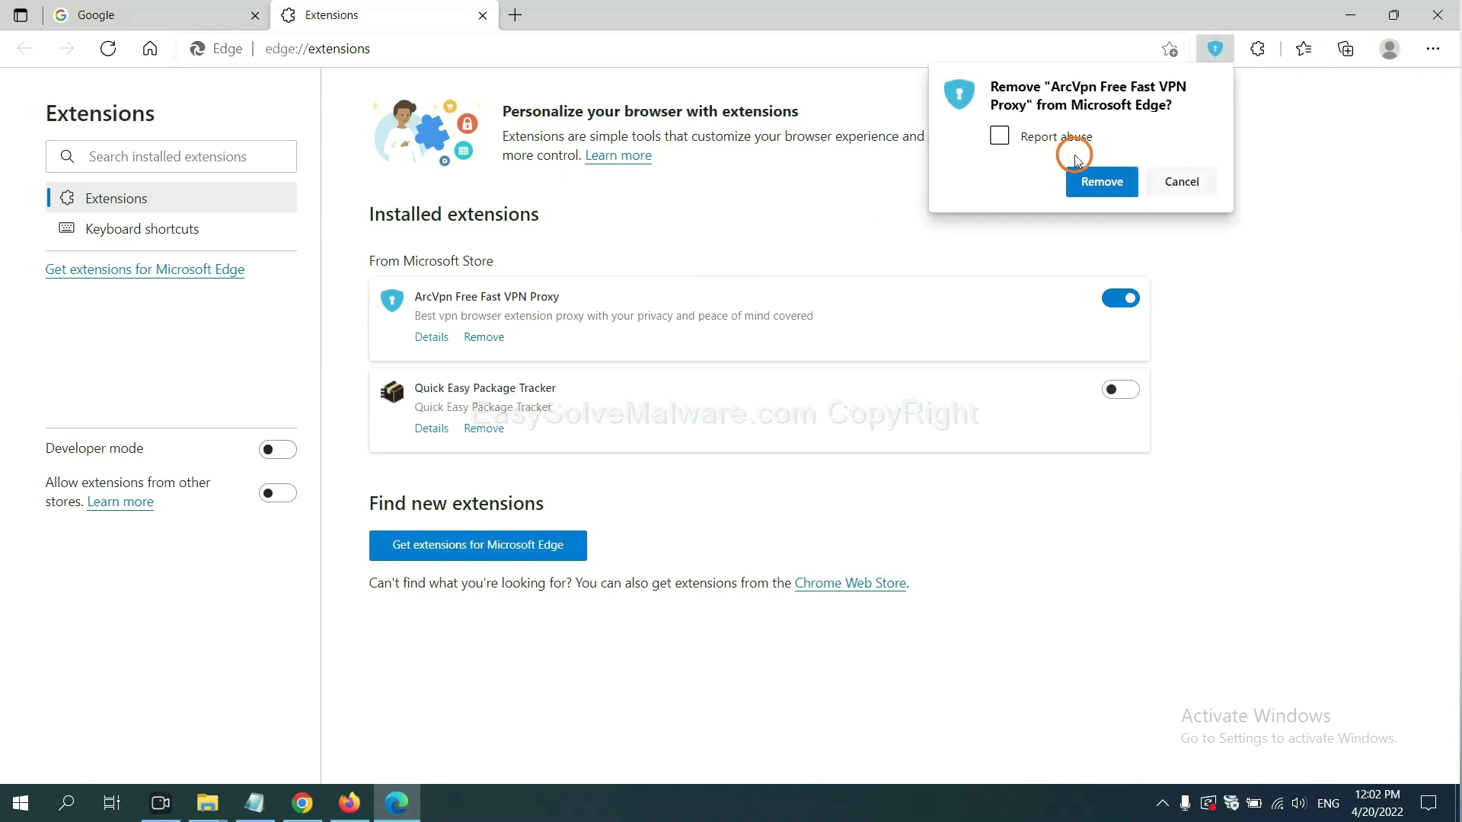
pyautogui.click(1101, 182)
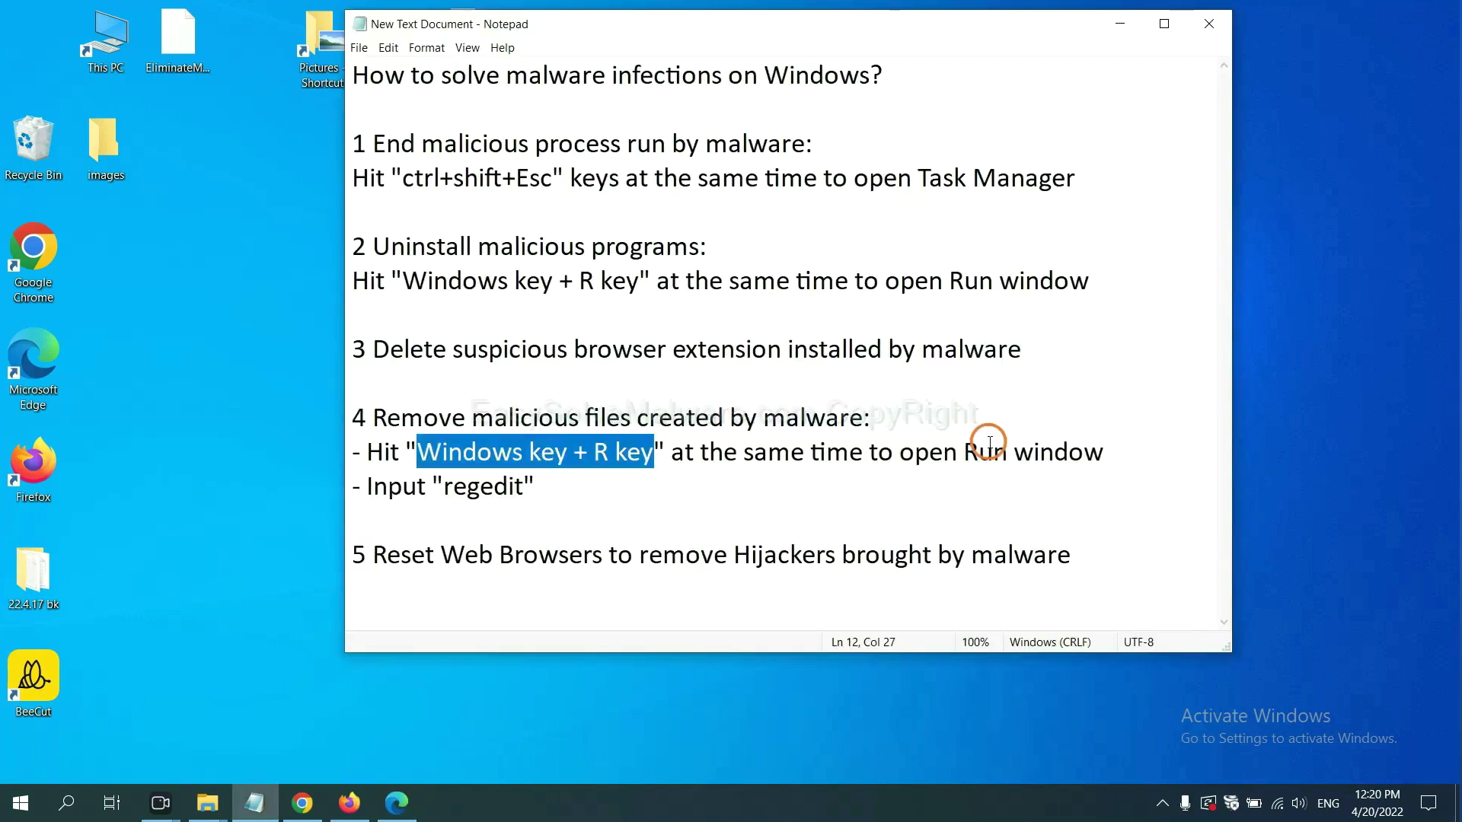
# Select the step 4 notes, then bring up the Run window with 'regedit' entered.
pyautogui.click(992, 450)
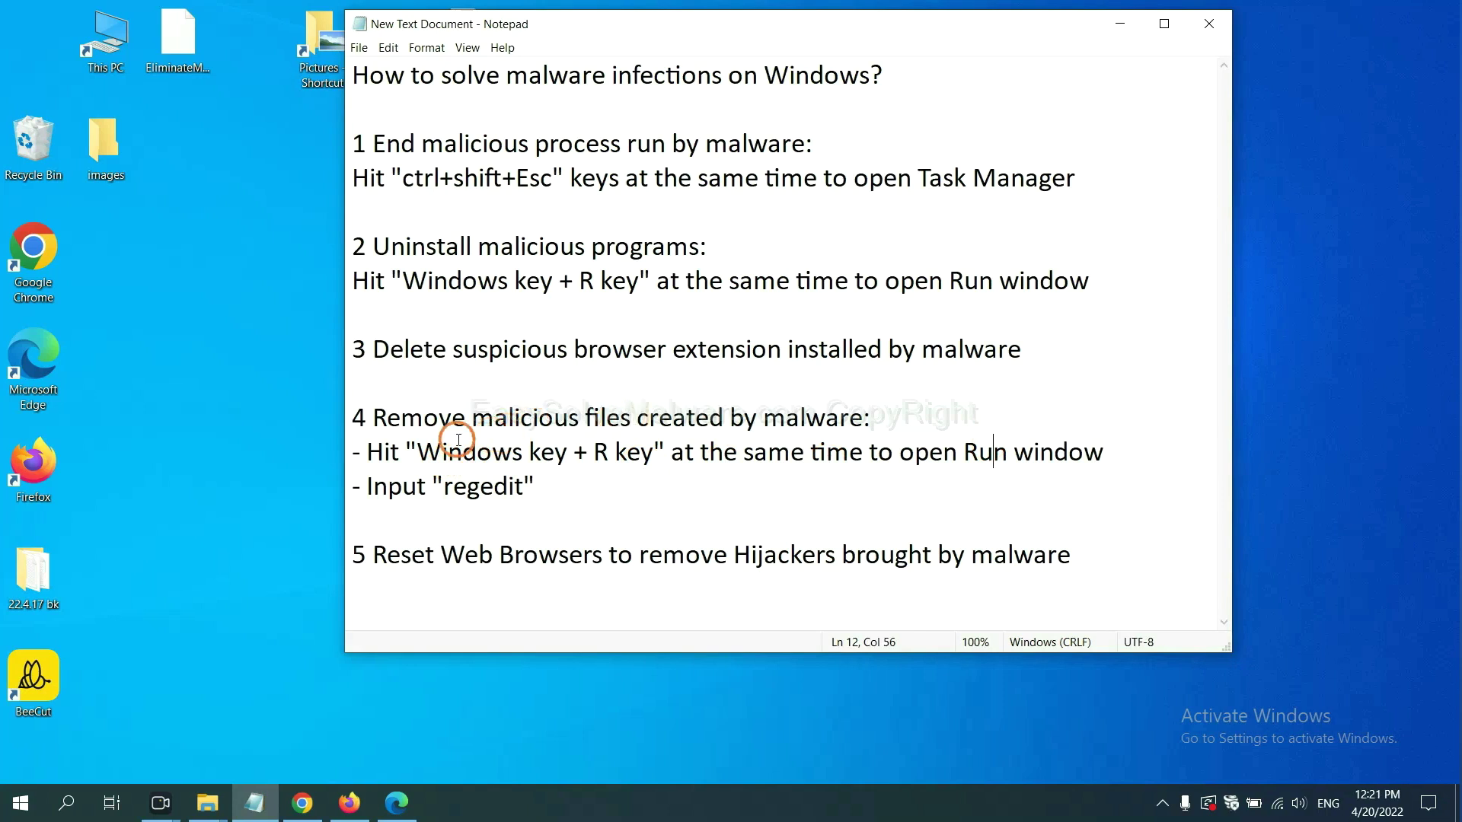
pyautogui.moveTo(369, 451); pyautogui.dragTo(828, 473)
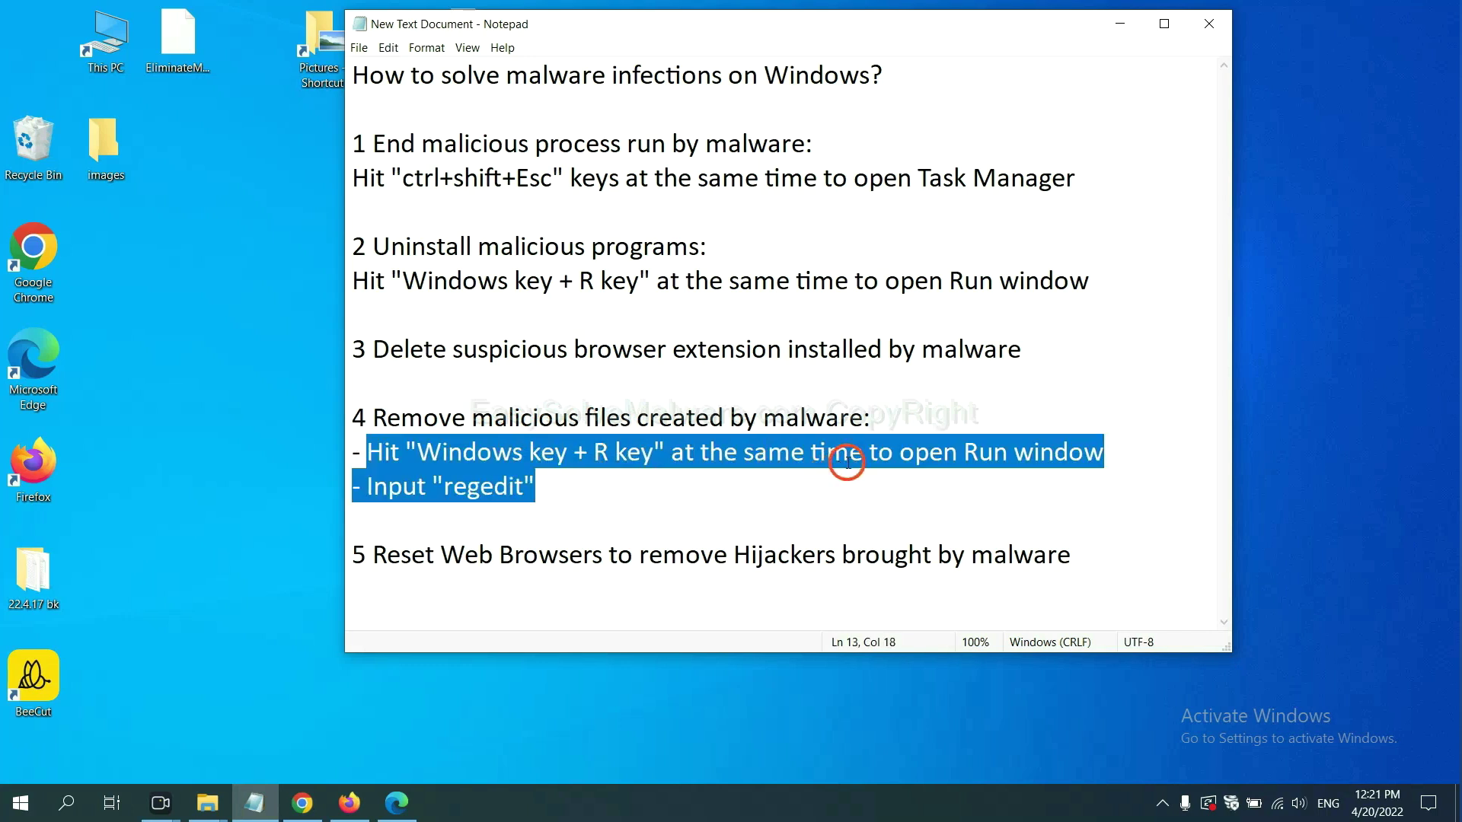
pyautogui.click(848, 462)
pyautogui.press('super+r')
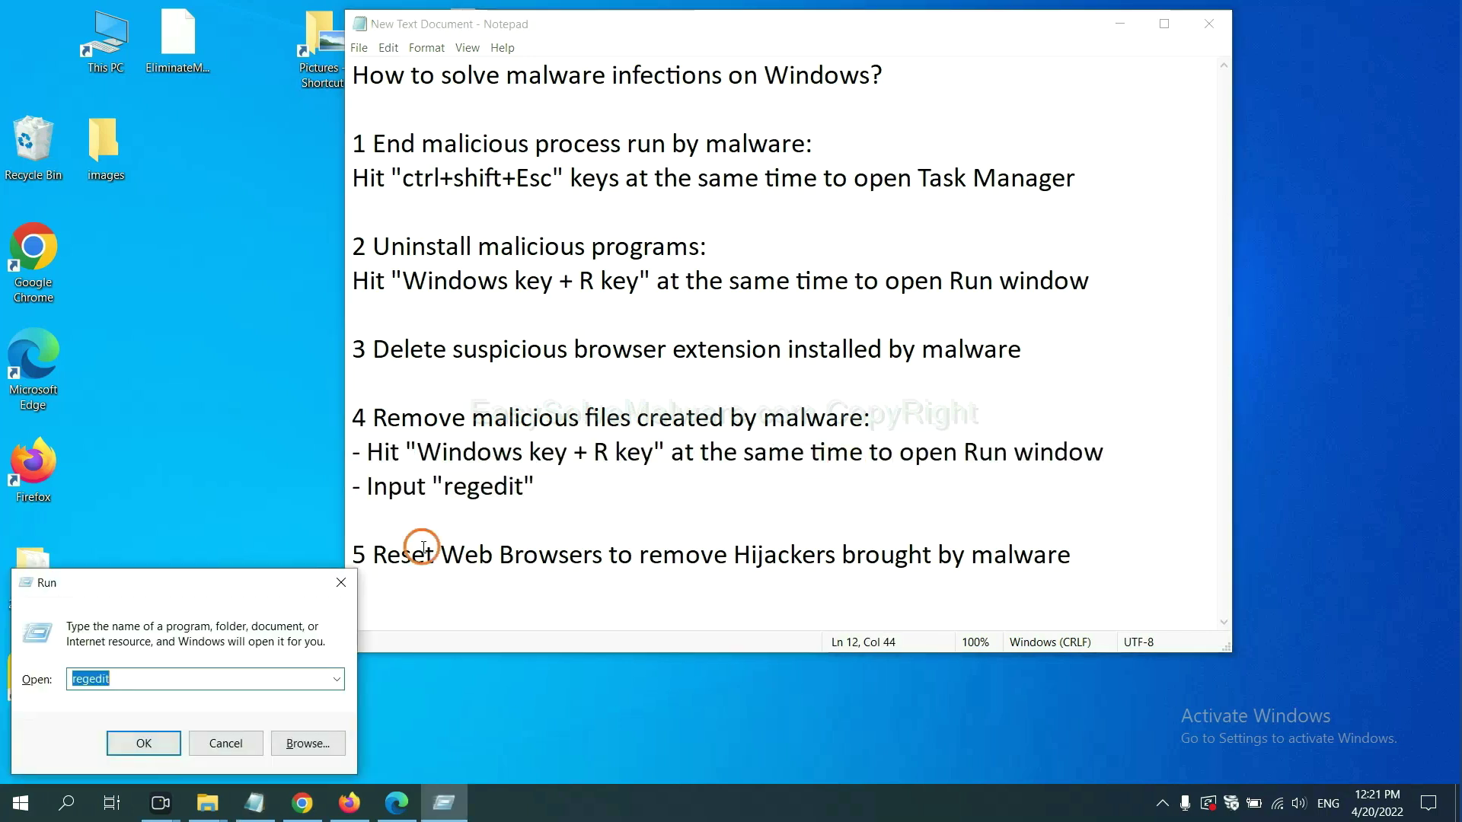
pyautogui.moveTo(267, 583); pyautogui.dragTo(1166, 301)
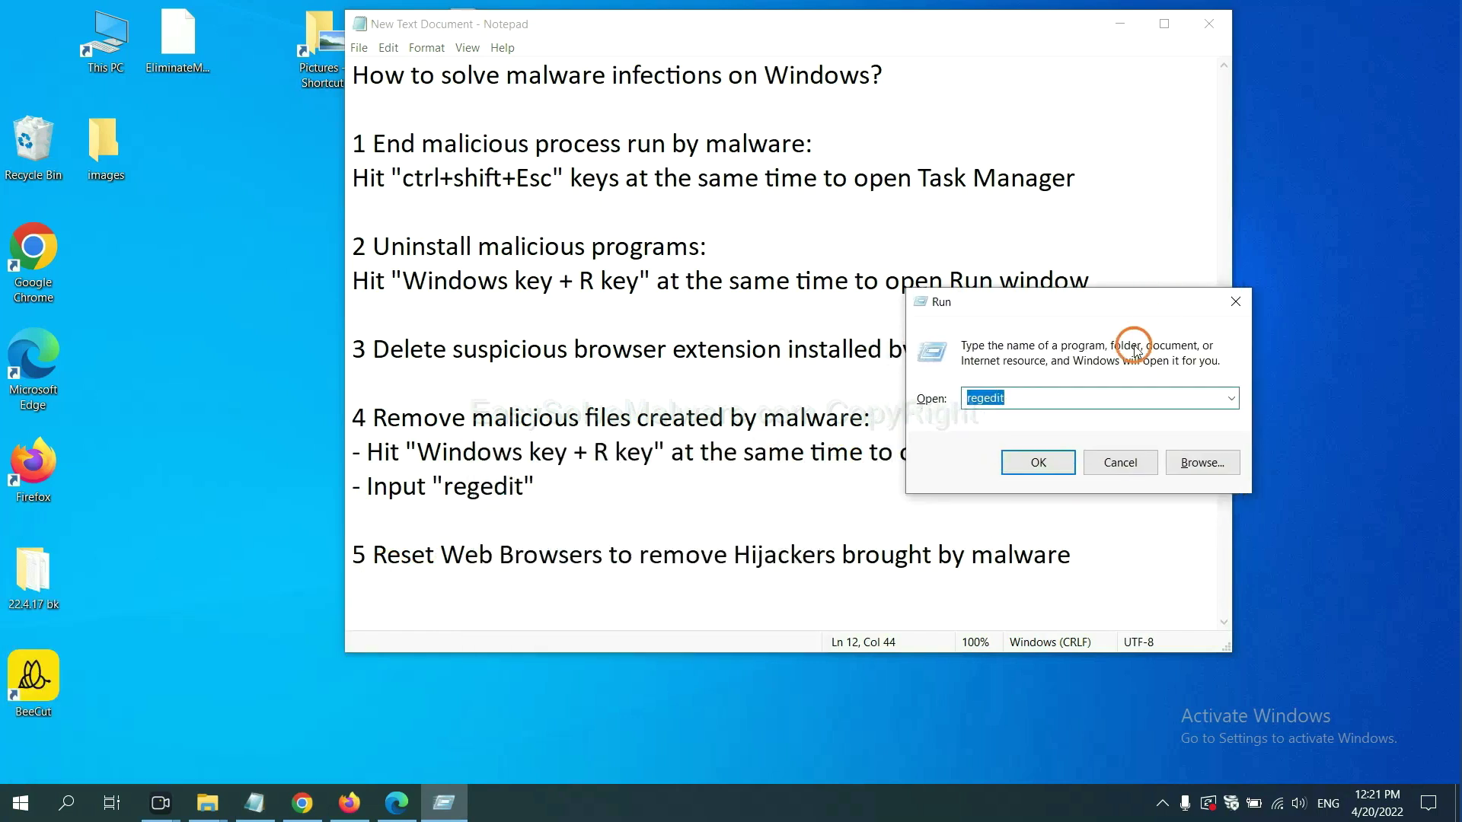
pyautogui.click(1072, 397)
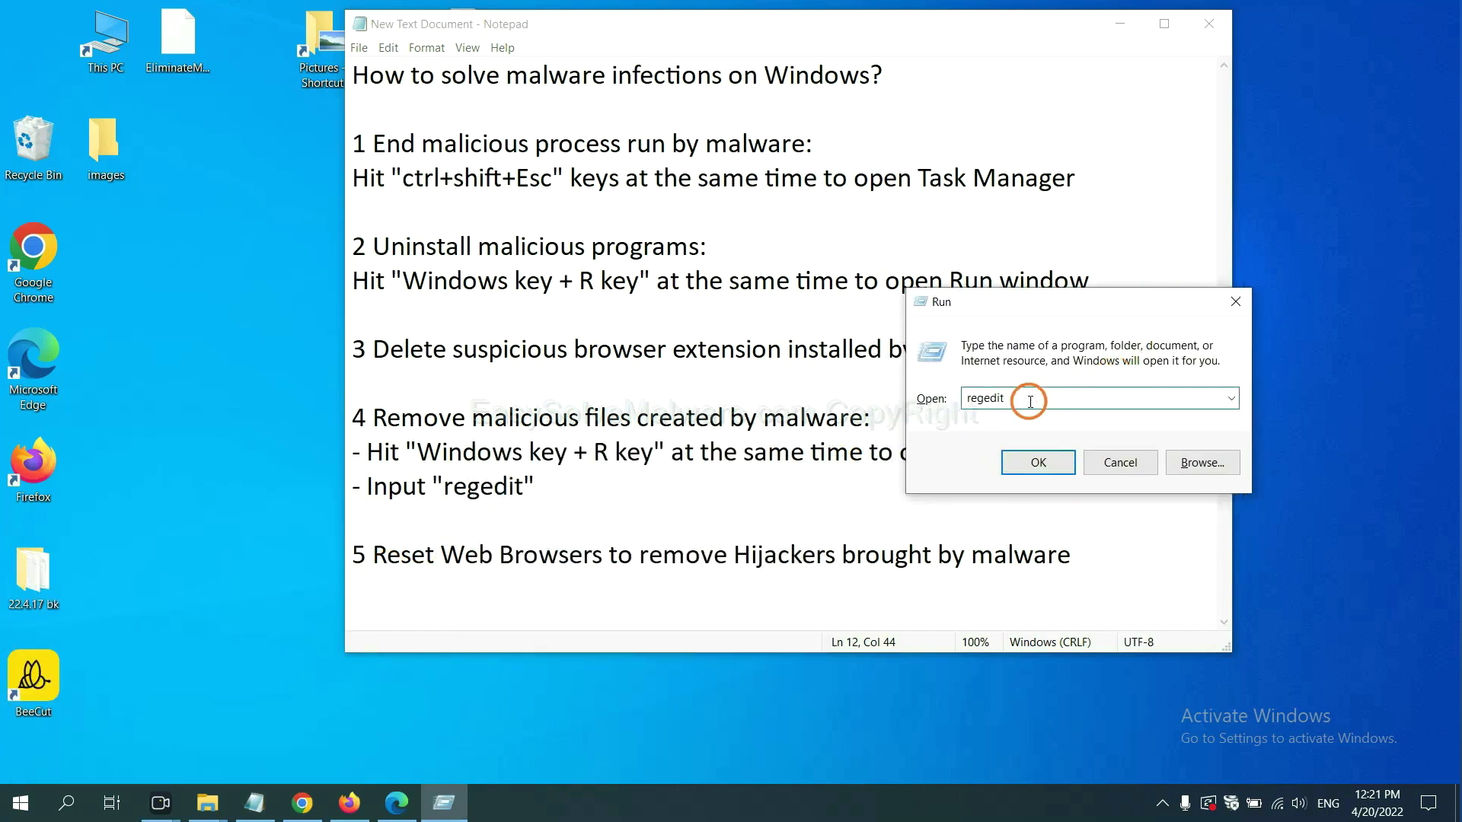
# Launch Registry Editor and search keys, values and data for 'be', the BeeCut malware name.
pyautogui.click(1038, 462)
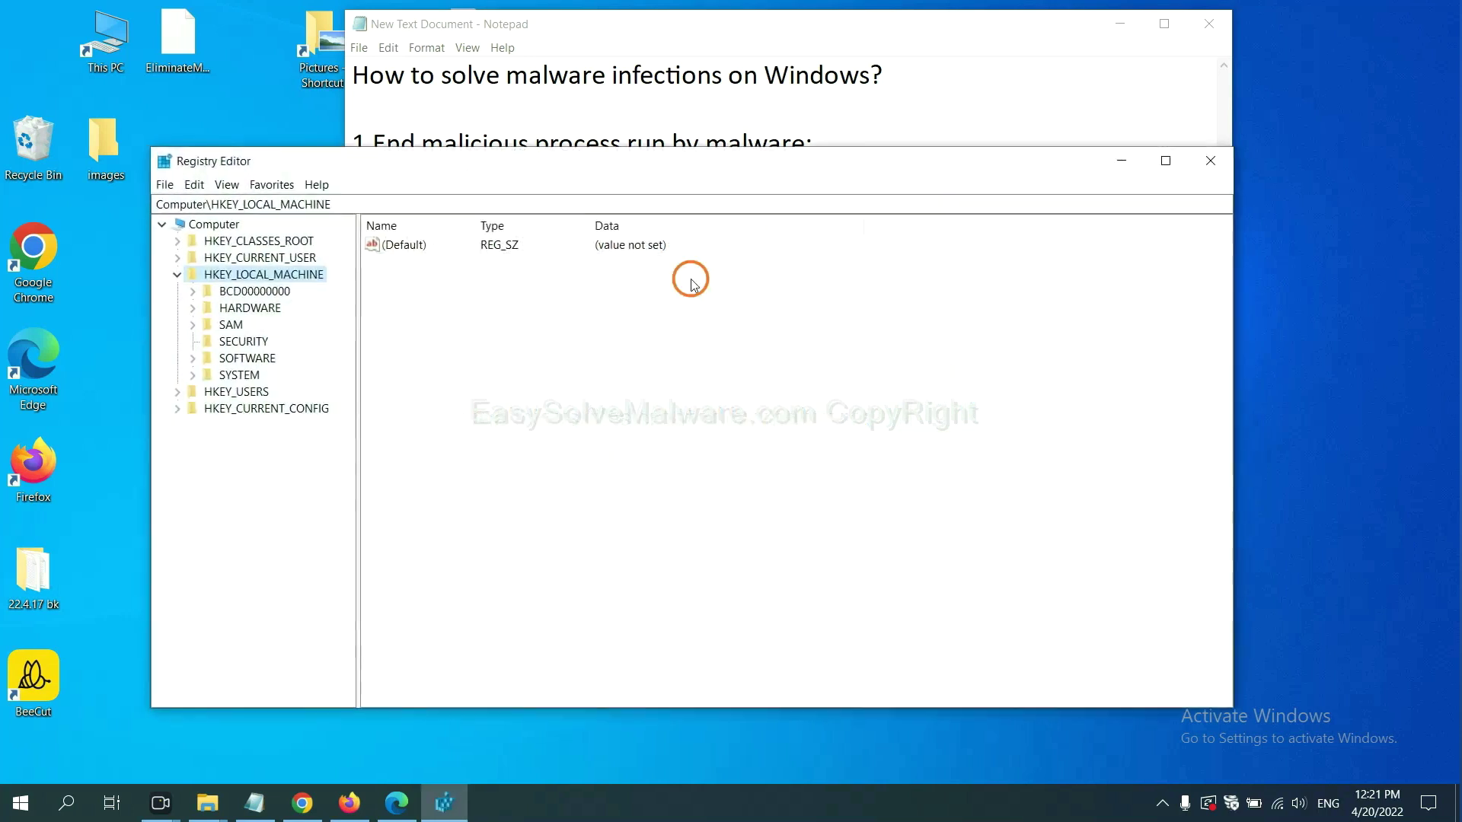
pyautogui.click(201, 186)
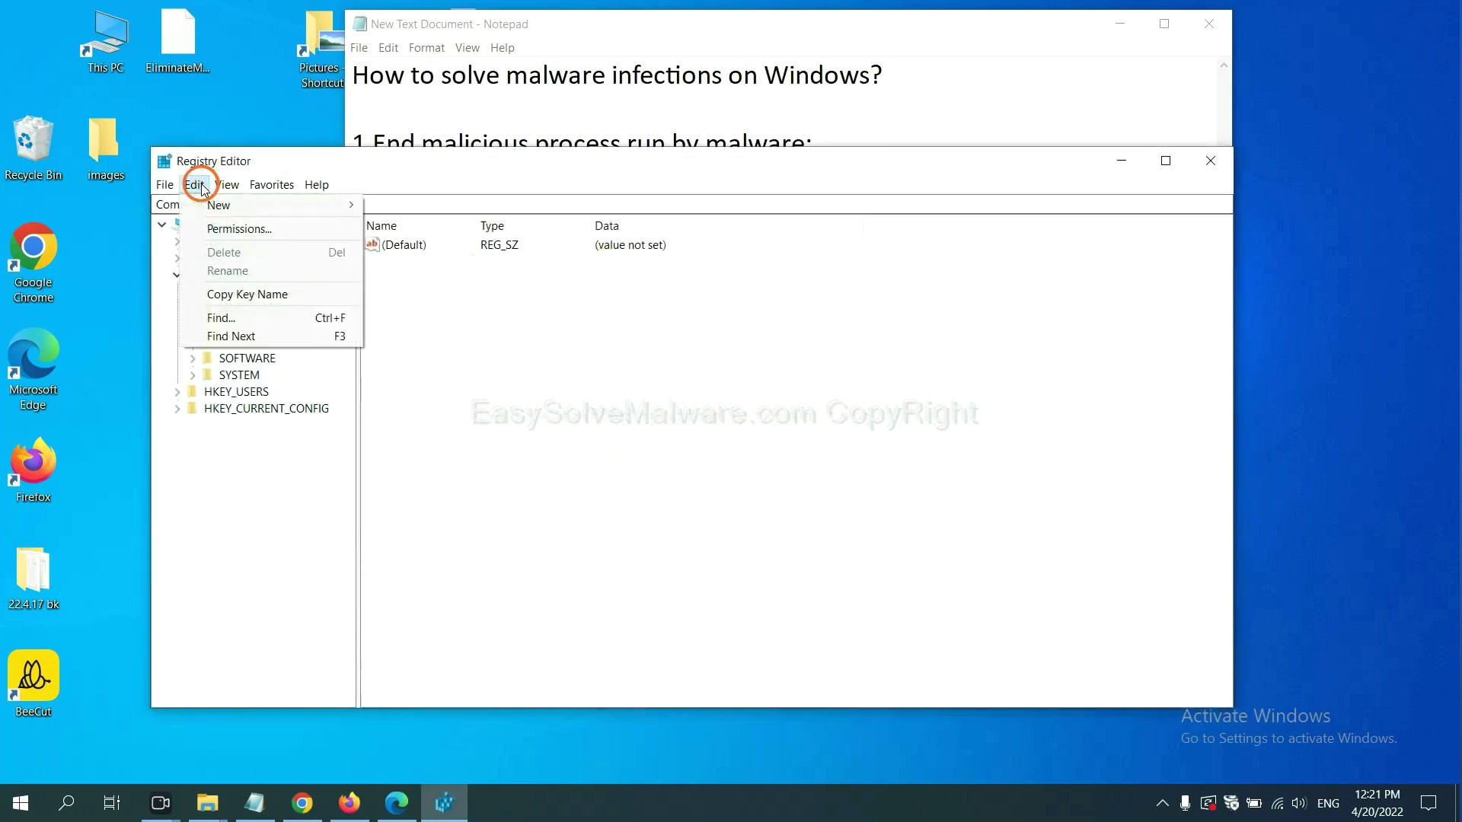
pyautogui.click(255, 319)
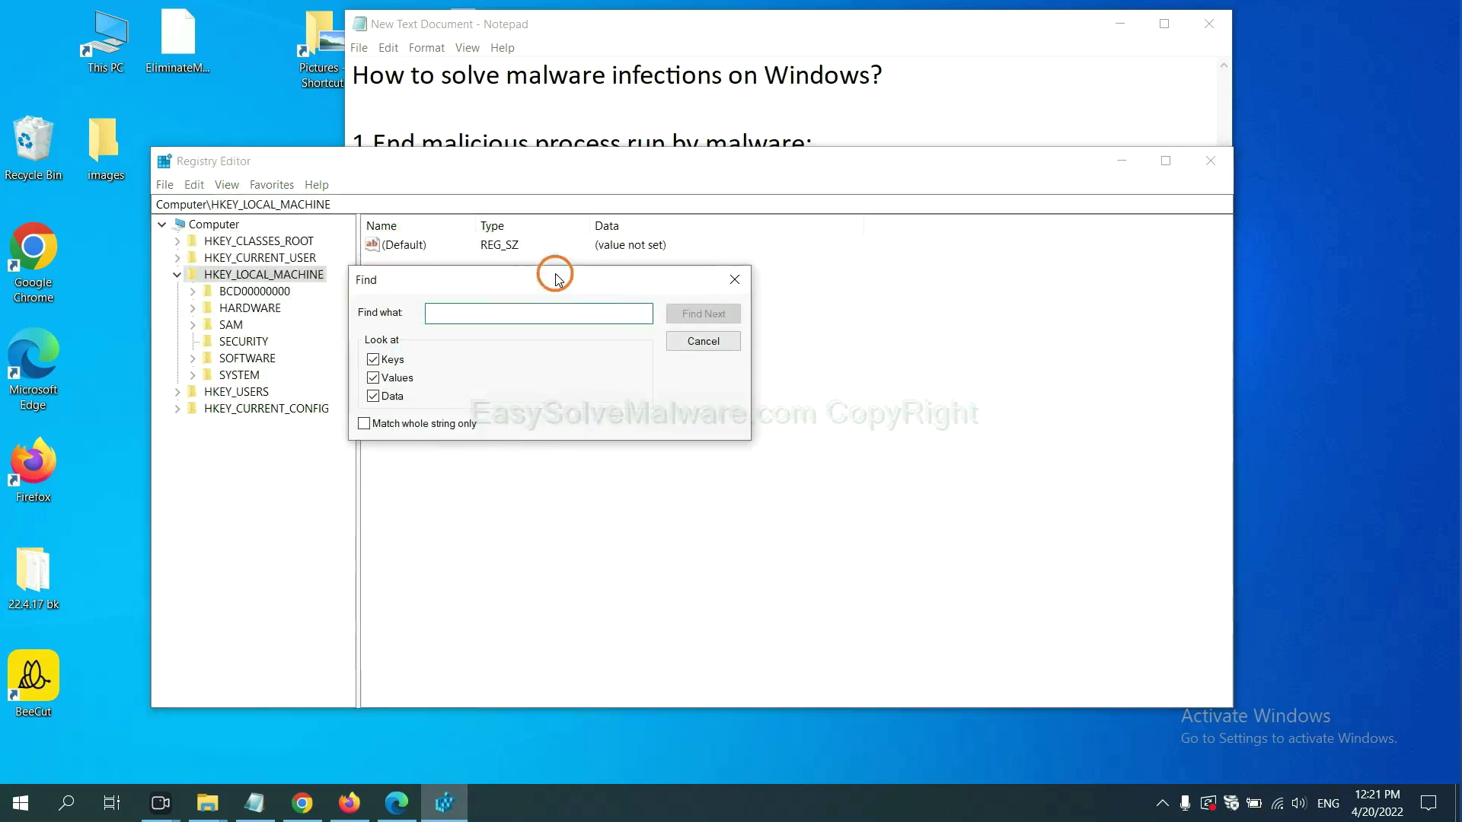
pyautogui.click(526, 319)
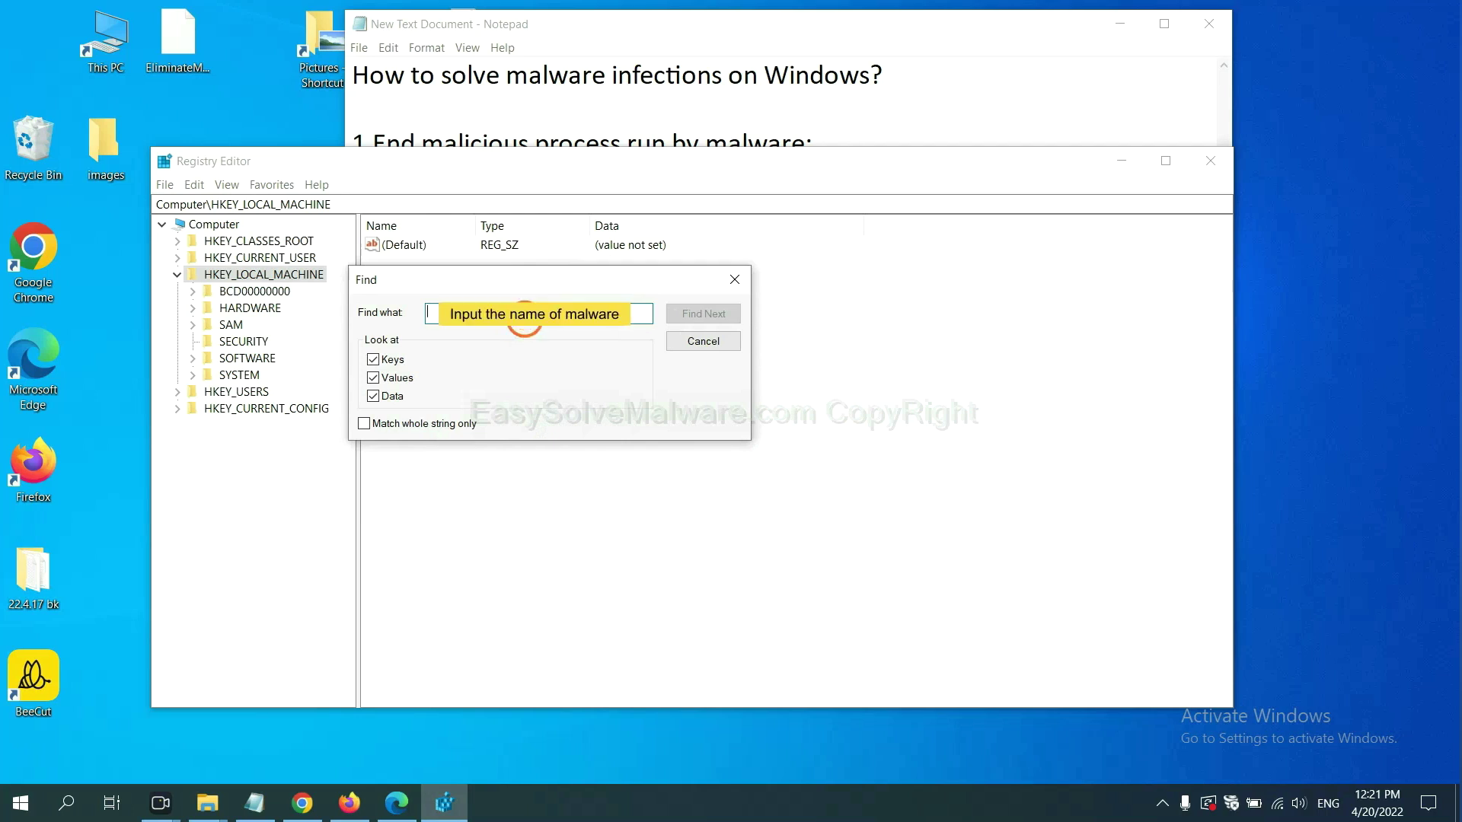
pyautogui.write('be')
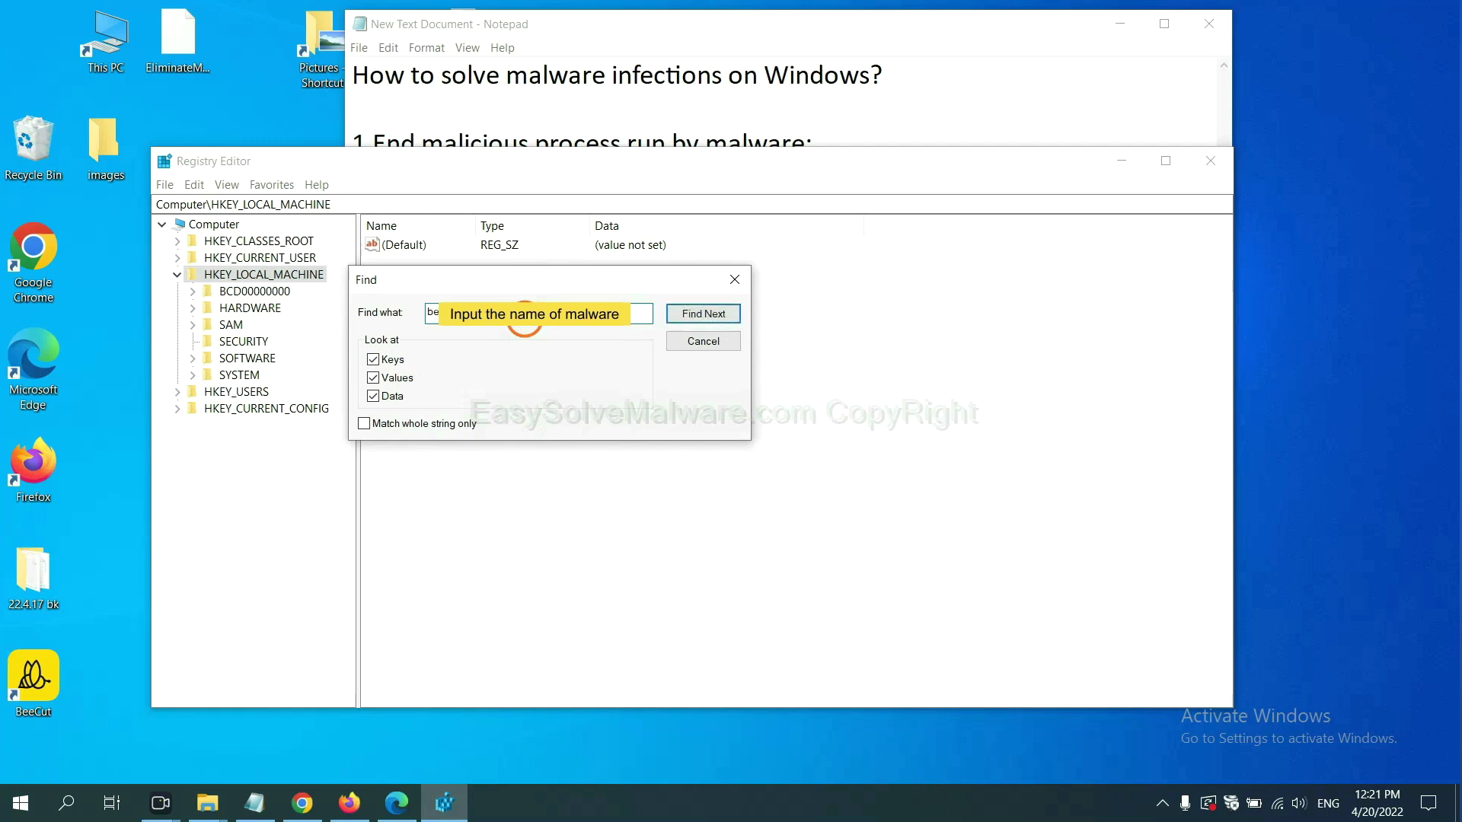
pyautogui.click(702, 314)
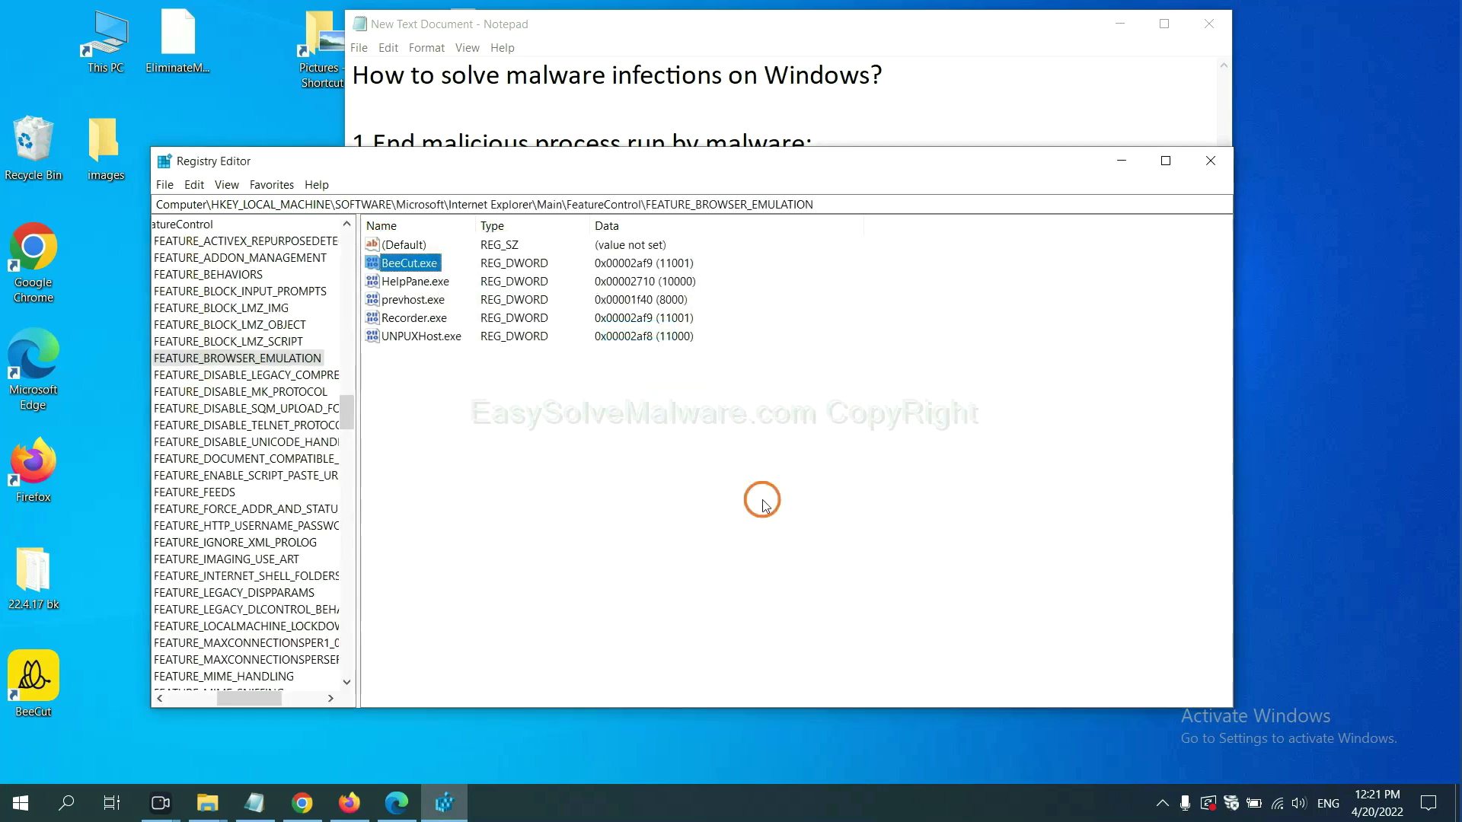
# Bring up the context menu of the FEATURE_BROWSER_EMULATION key holding the BeeCut.exe entry.
pyautogui.moveTo(244, 699)
pyautogui.mouseDown()
pyautogui.moveTo(213, 693)
pyautogui.moveTo(234, 695)
pyautogui.mouseUp()
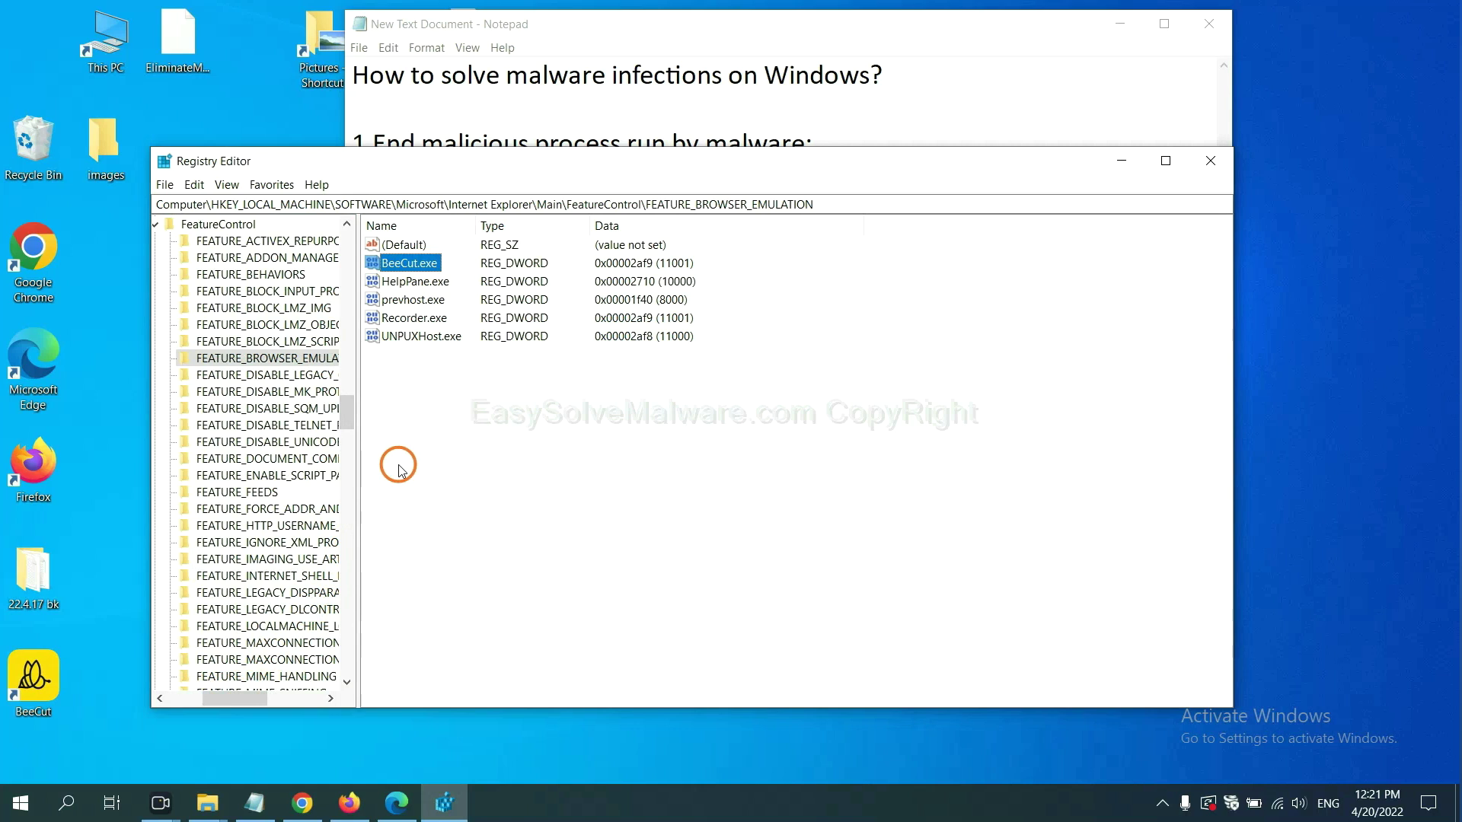
pyautogui.rightClick(294, 359)
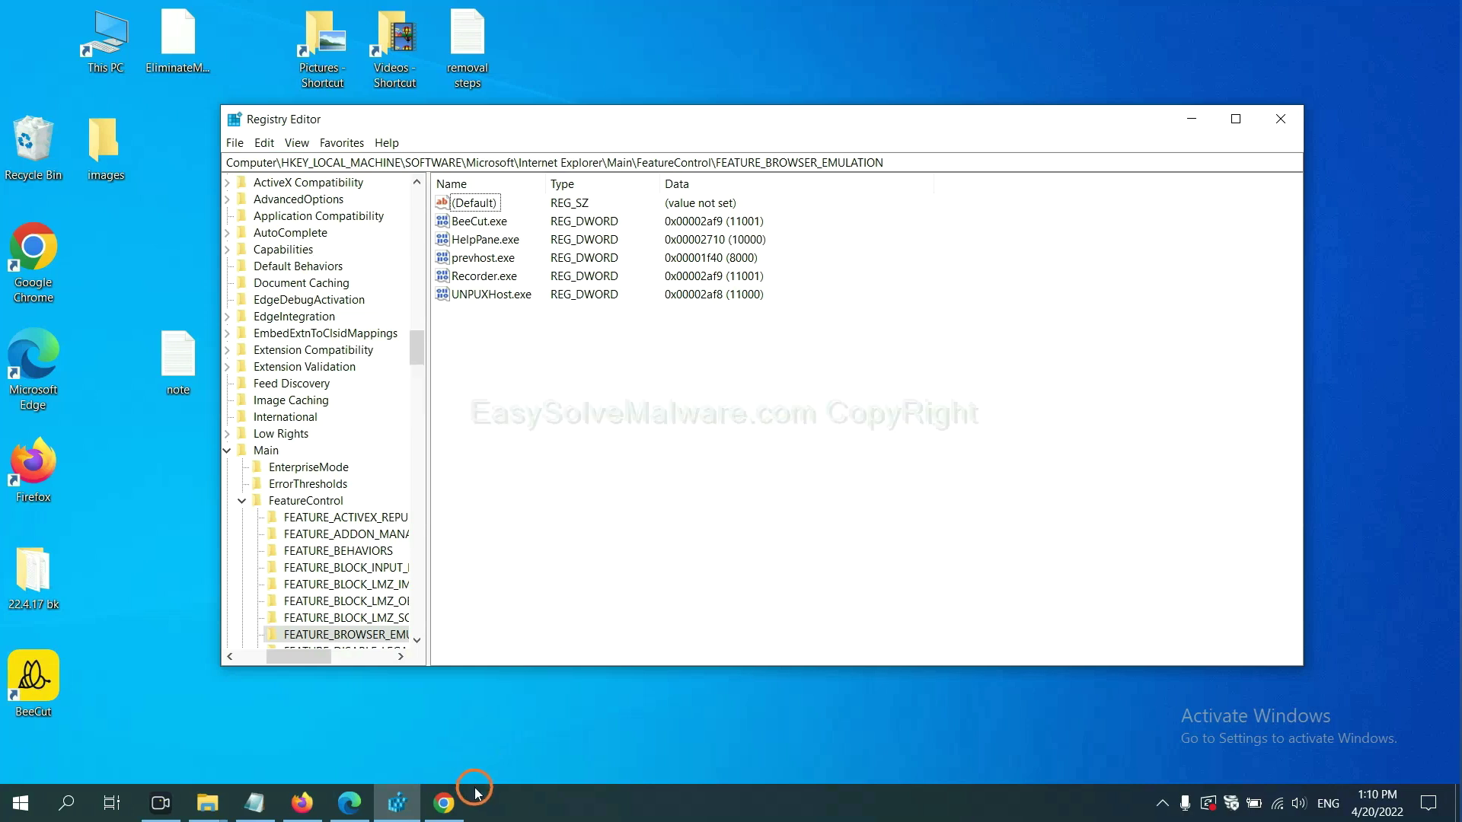
# Scroll through the easysolvemalware.com guide's Windows malware removal steps in Chrome.
pyautogui.click(450, 799)
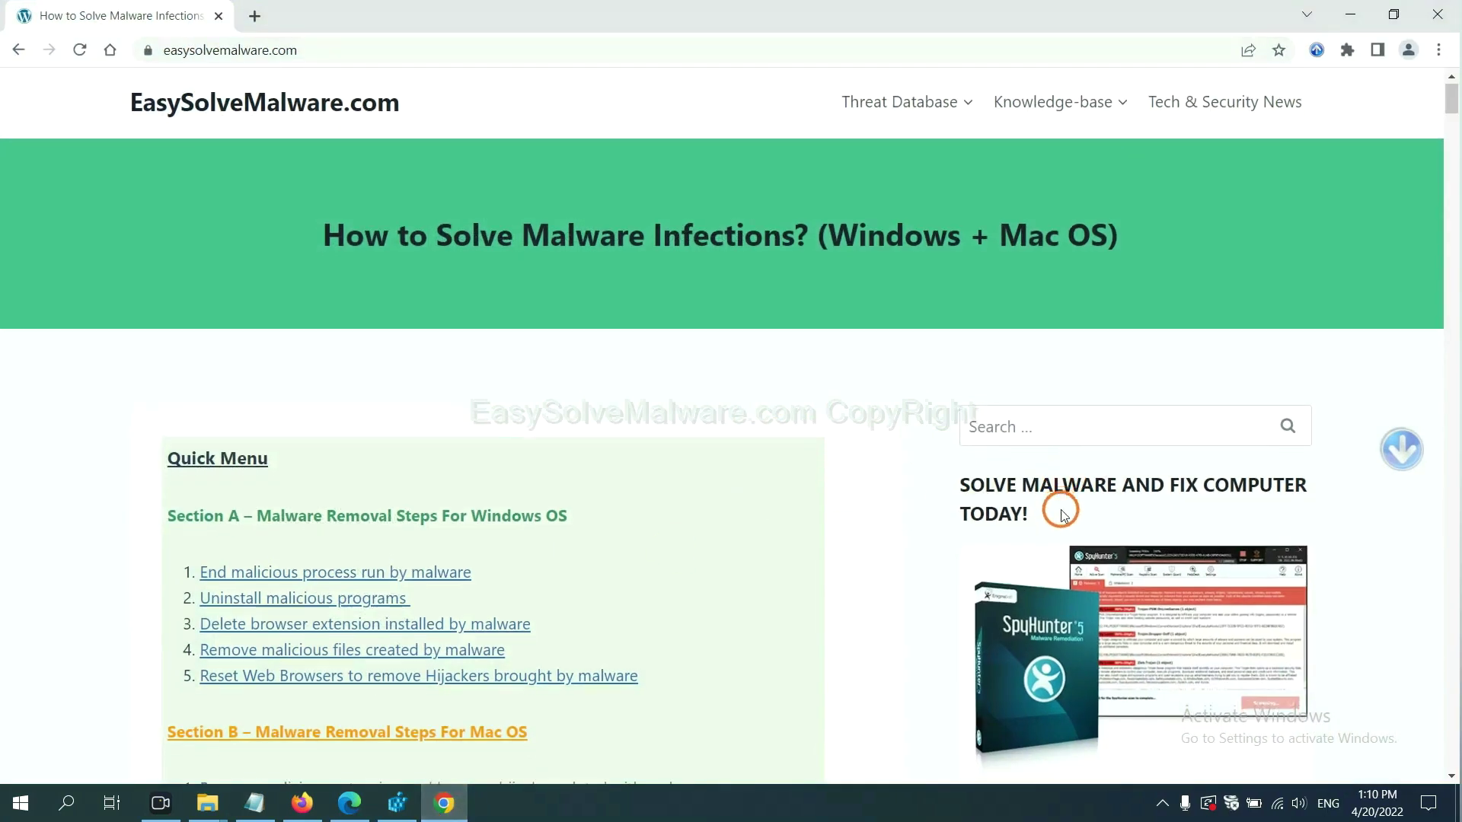
pyautogui.scroll(-1, 1060, 522)
pyautogui.scroll(1, 1051, 533)
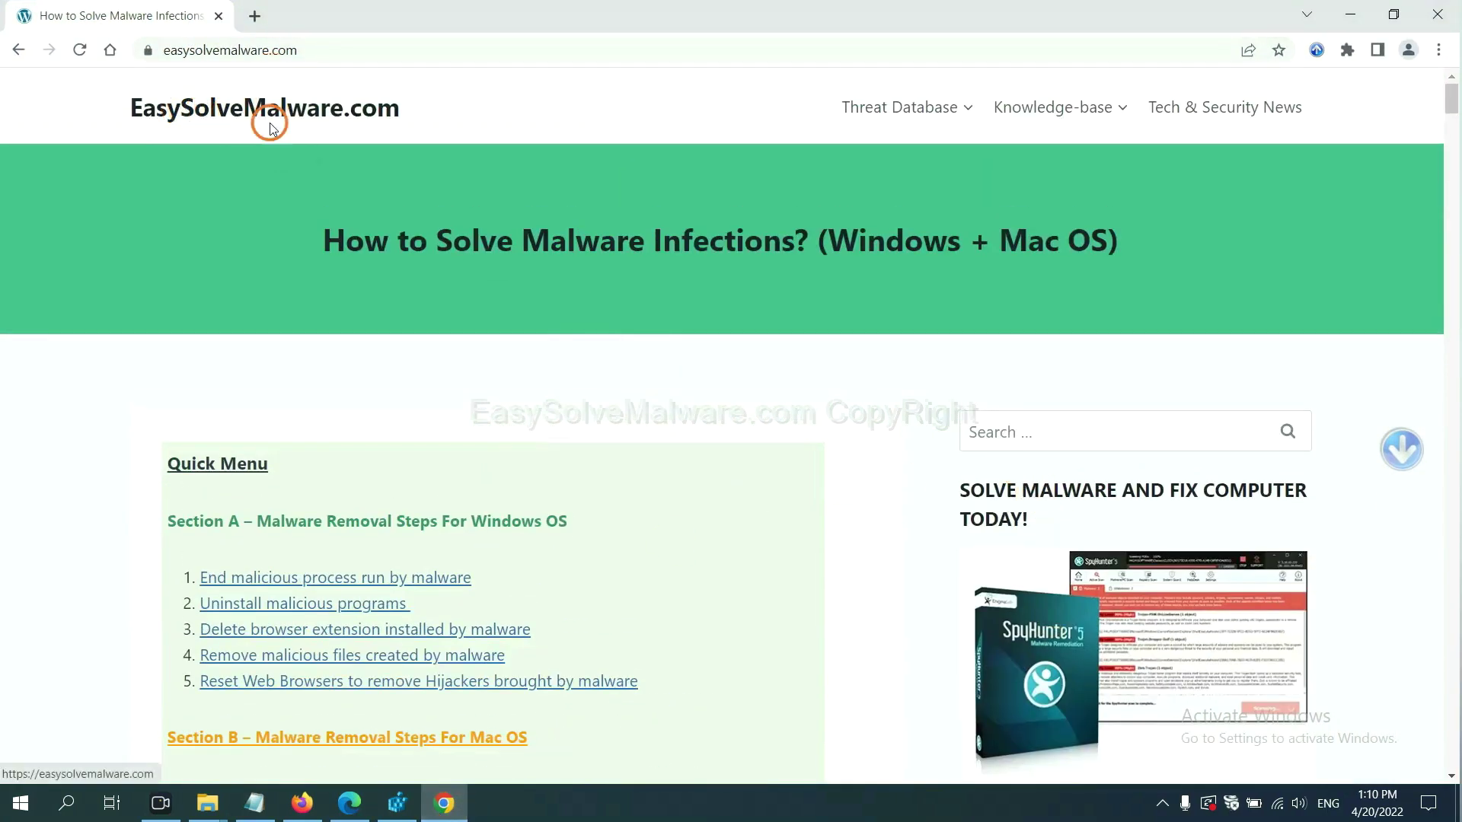
pyautogui.scroll(-3, 1211, 561)
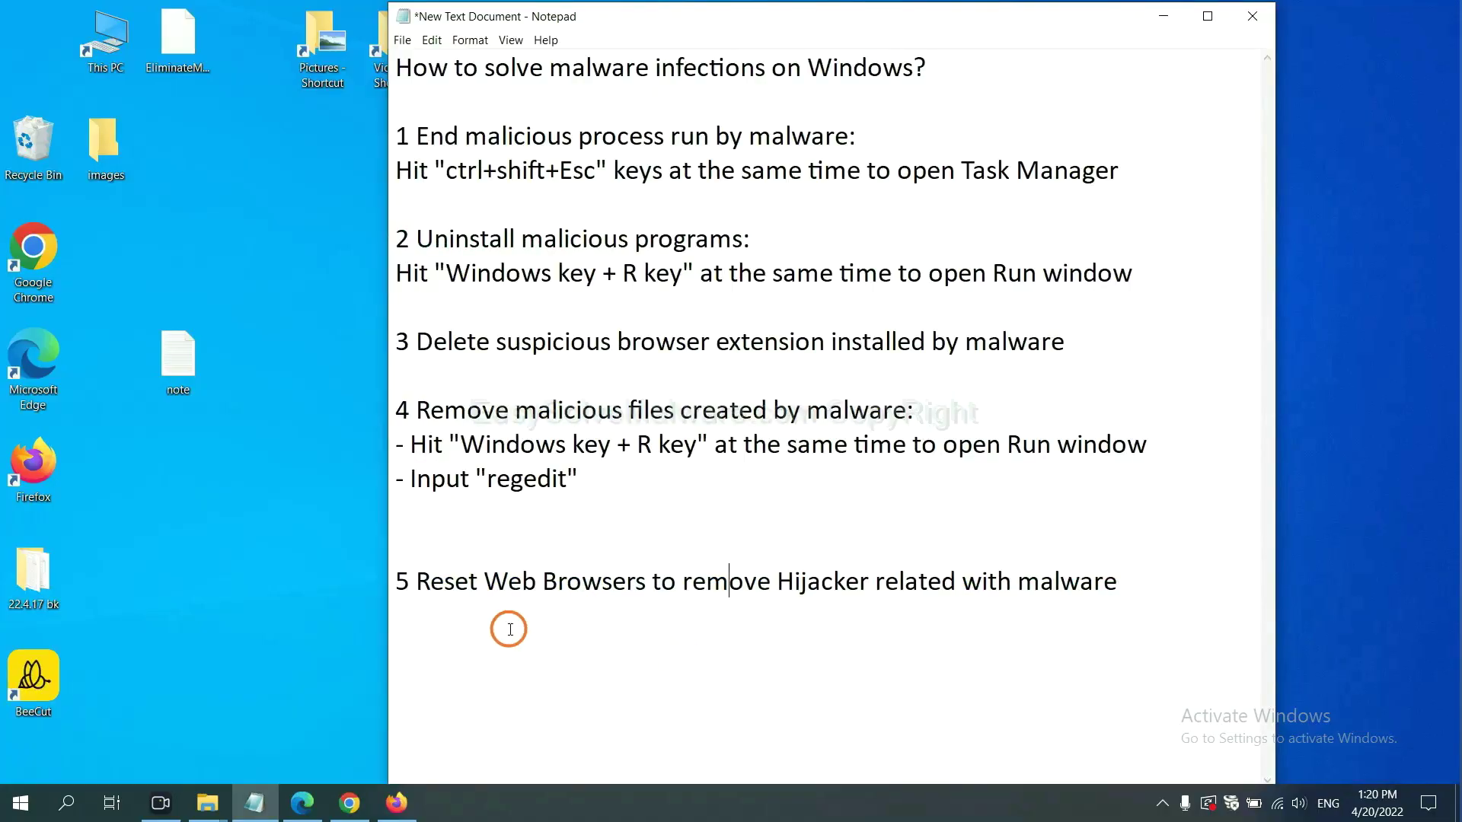
# Search Chrome settings for 're' and bring up the Reset settings confirmation.
pyautogui.click(338, 815)
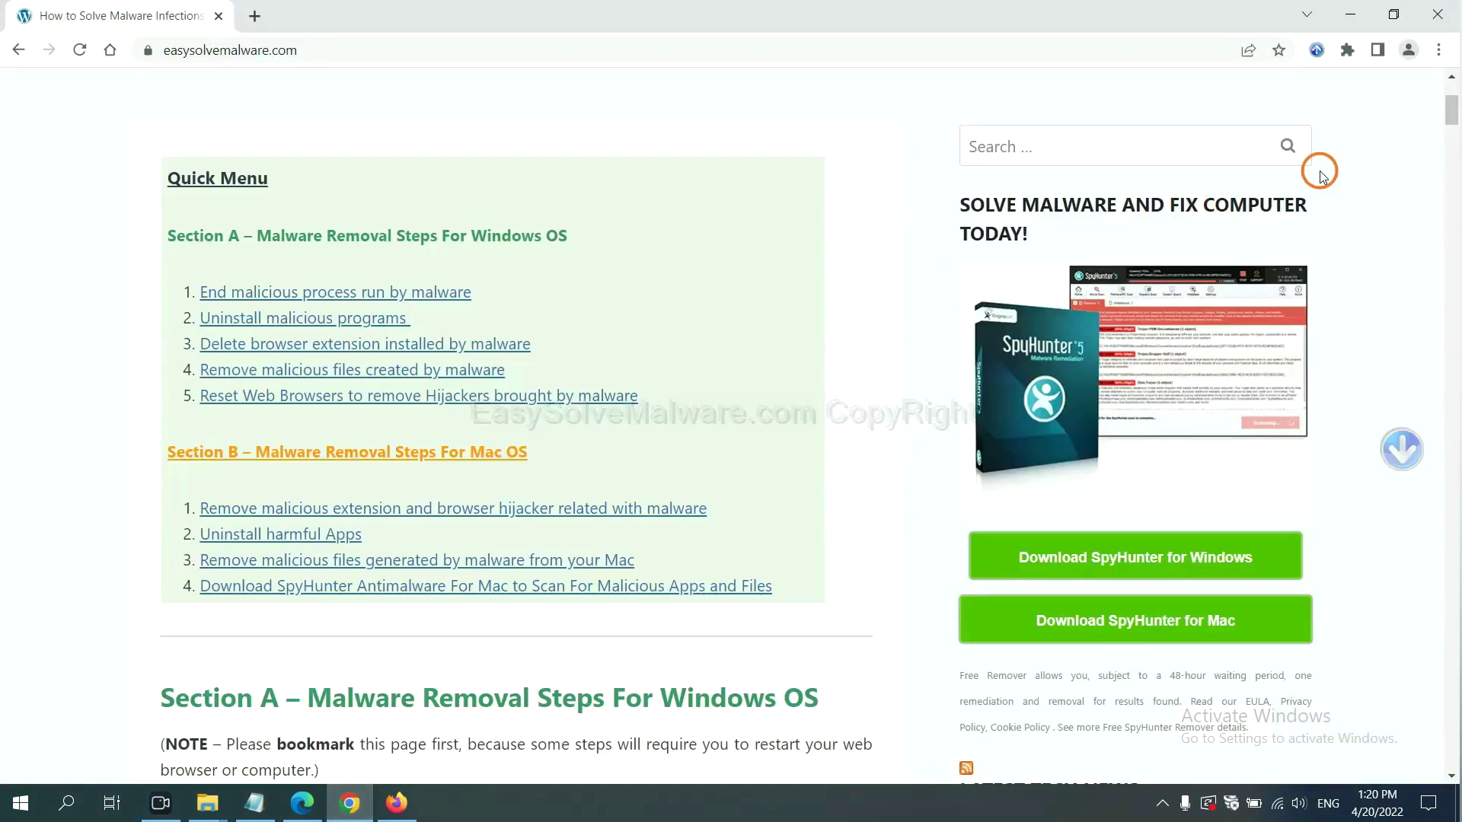
pyautogui.click(1440, 51)
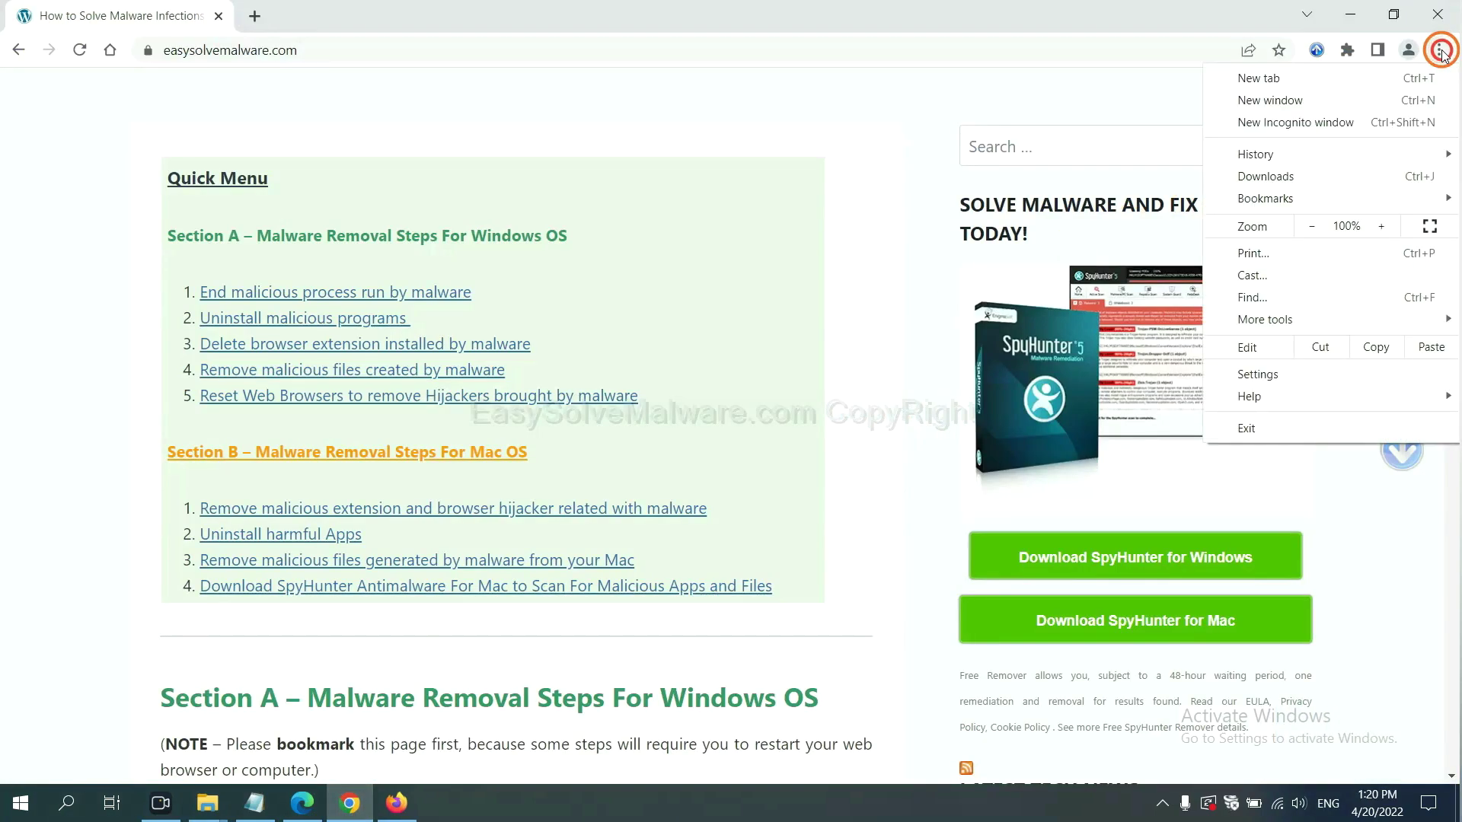
pyautogui.click(1279, 372)
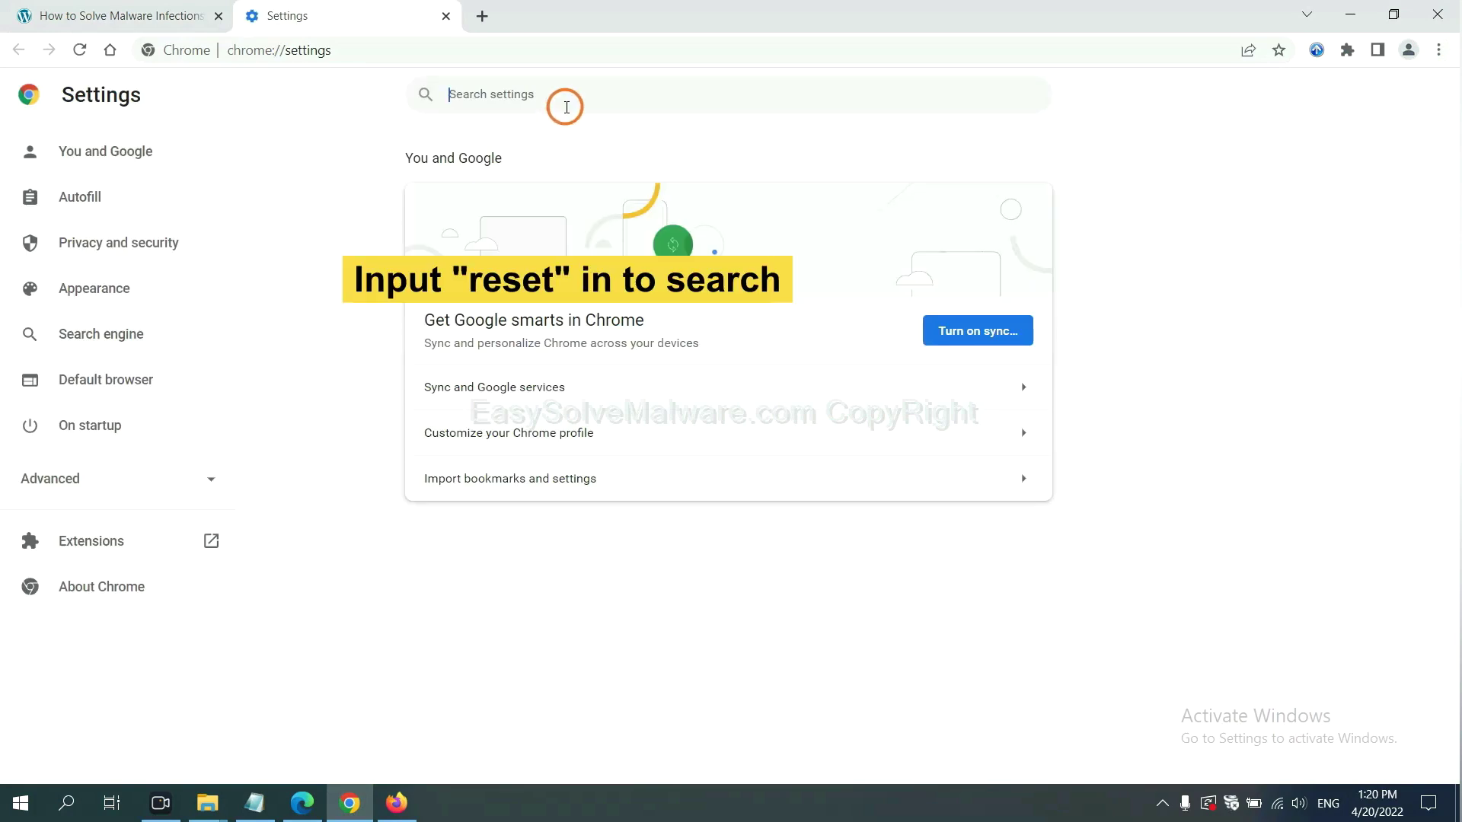
pyautogui.write('reset')
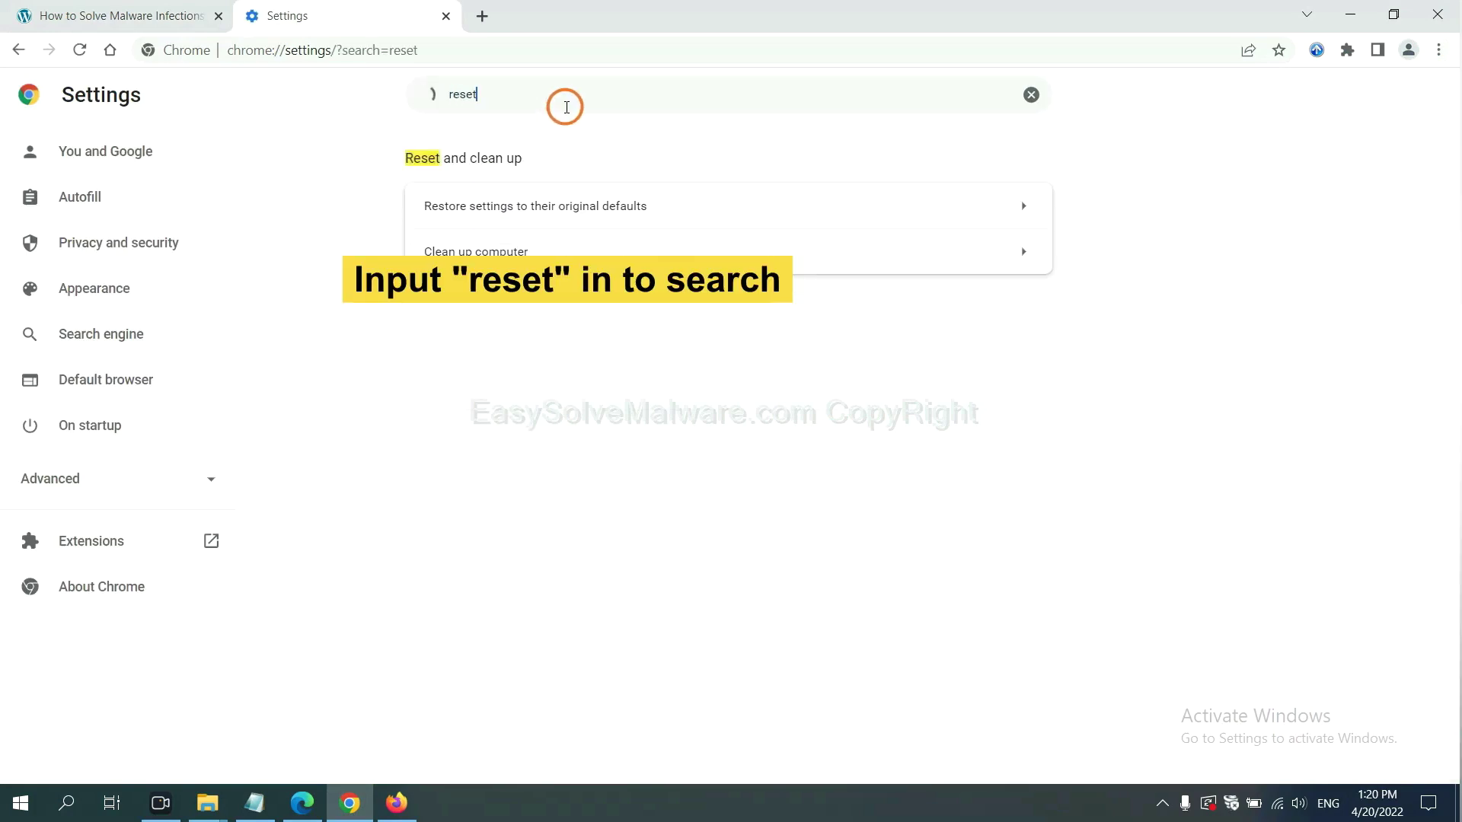
pyautogui.click(623, 204)
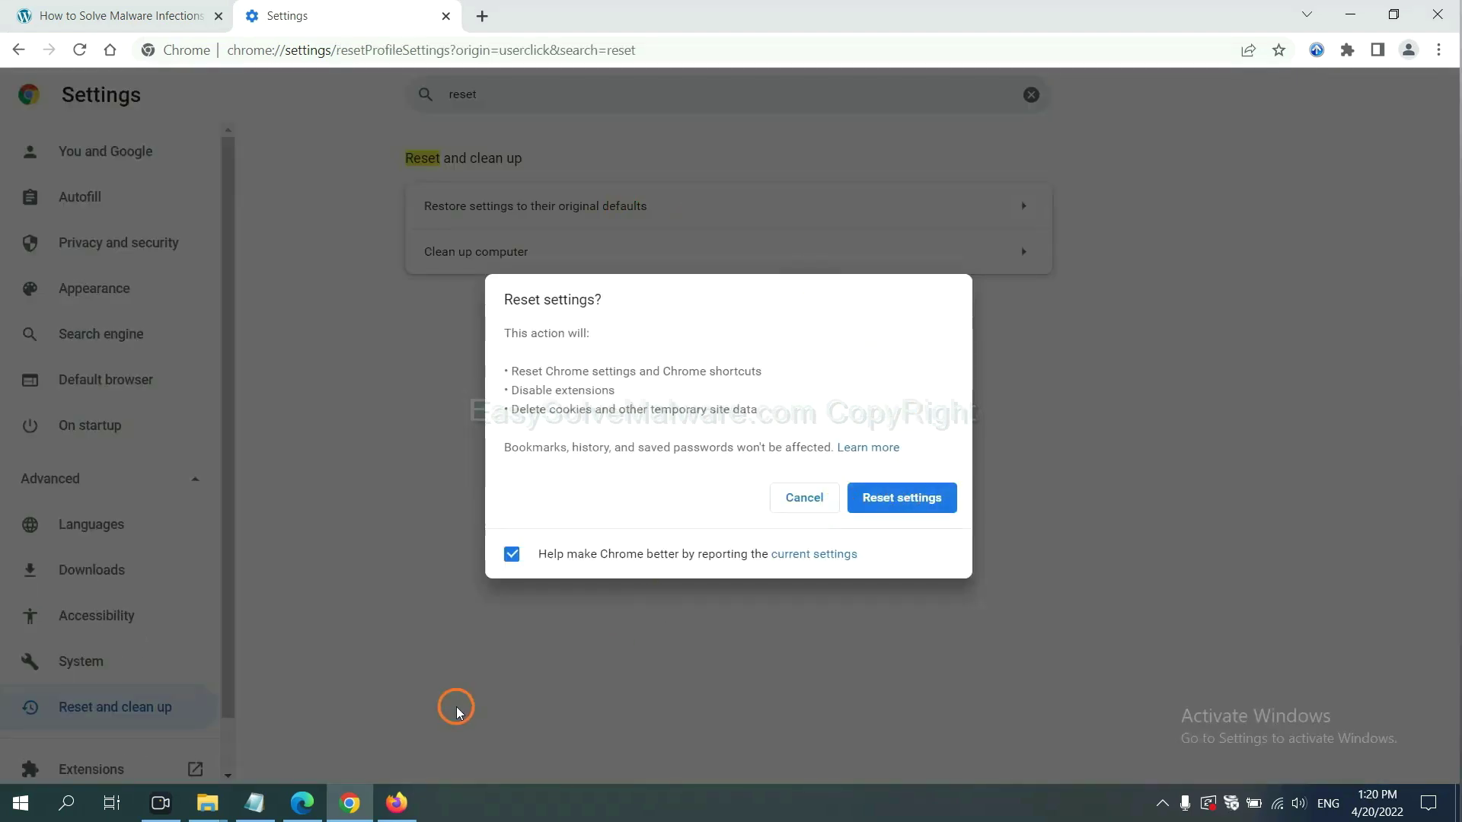
pyautogui.click(399, 801)
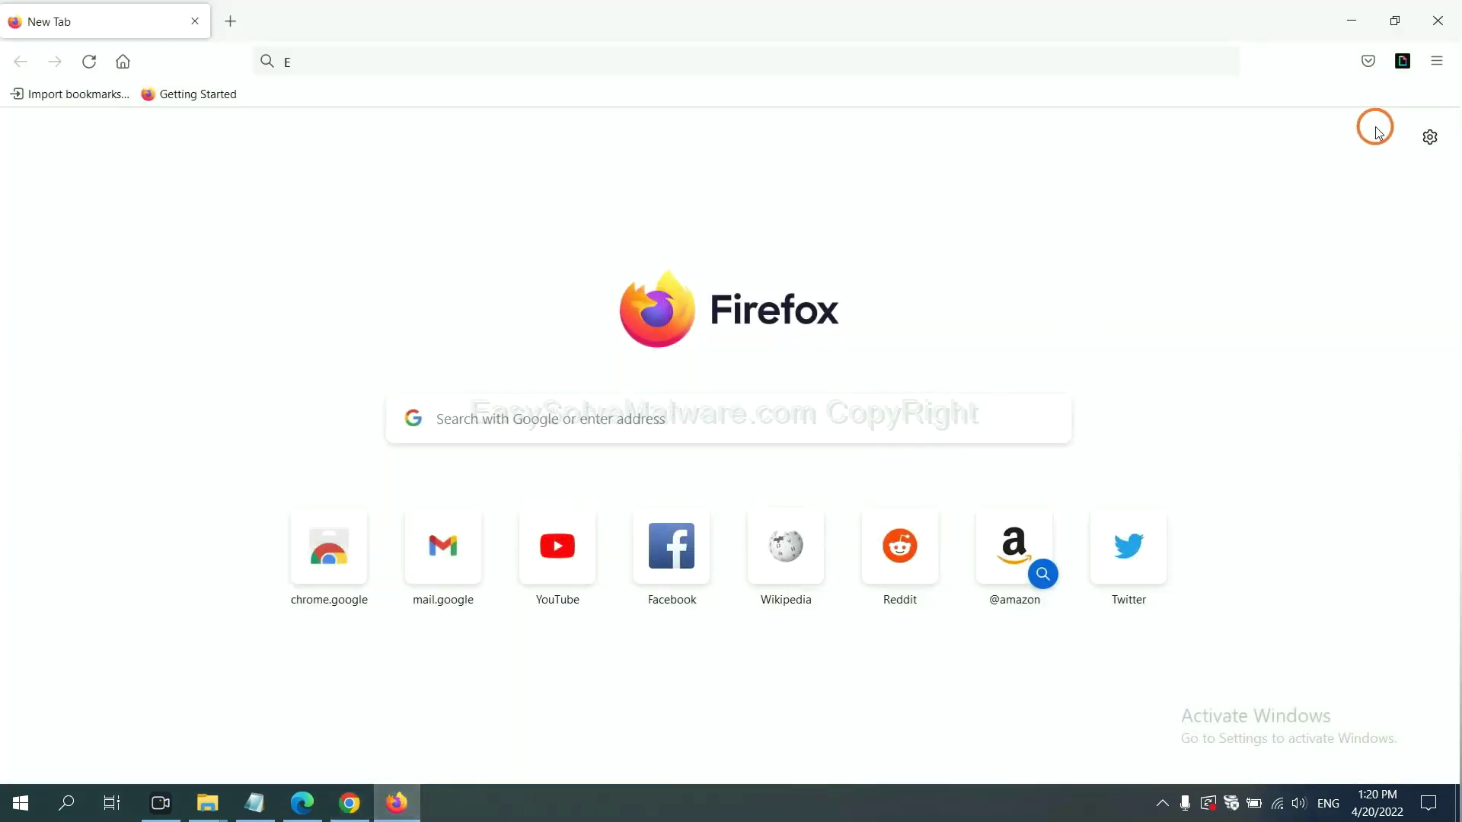
# Open Firefox's Troubleshooting Information page and bring up the Refresh Firefox prompt.
pyautogui.click(1436, 64)
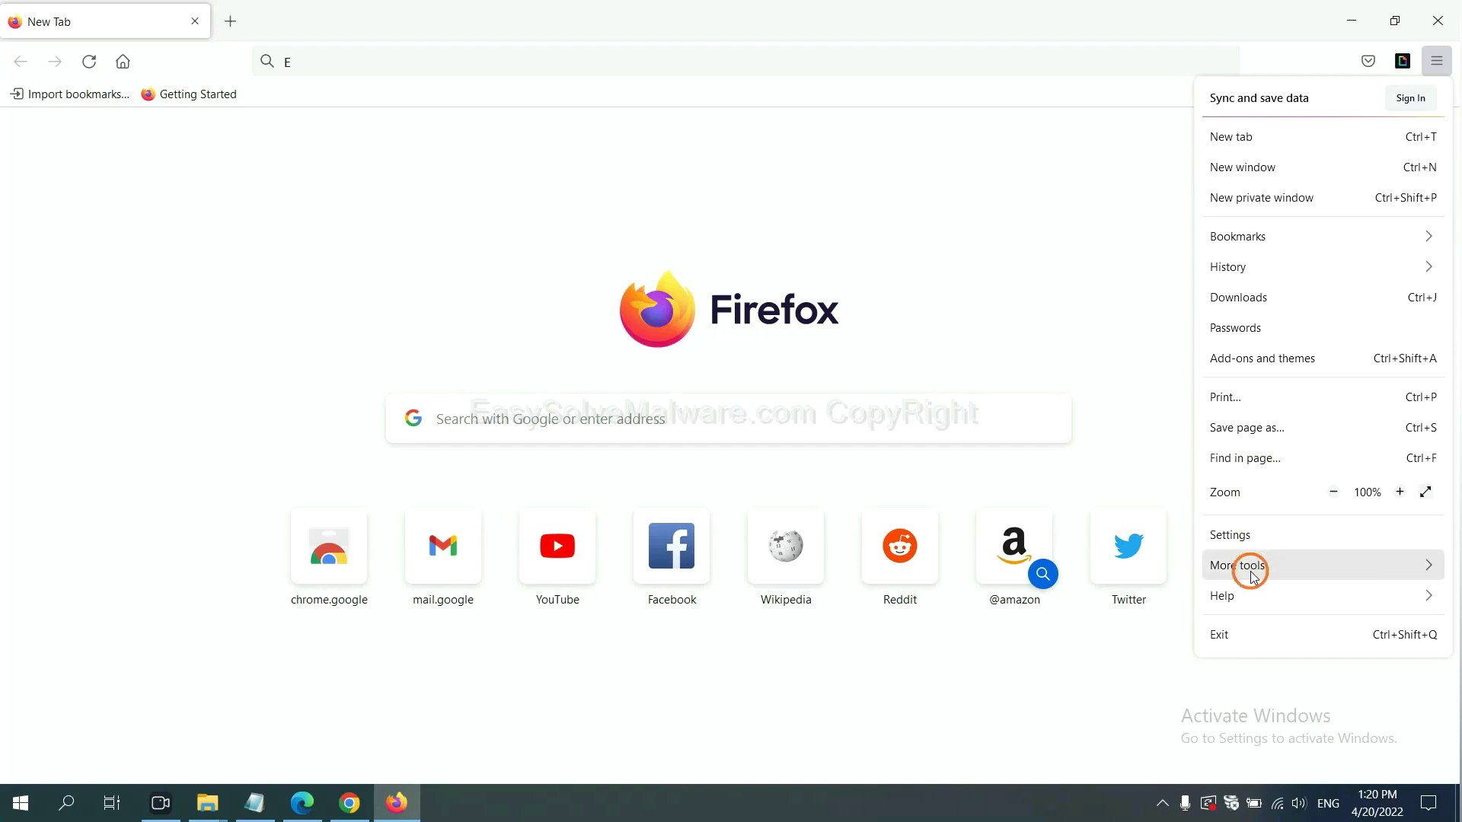
pyautogui.click(1255, 594)
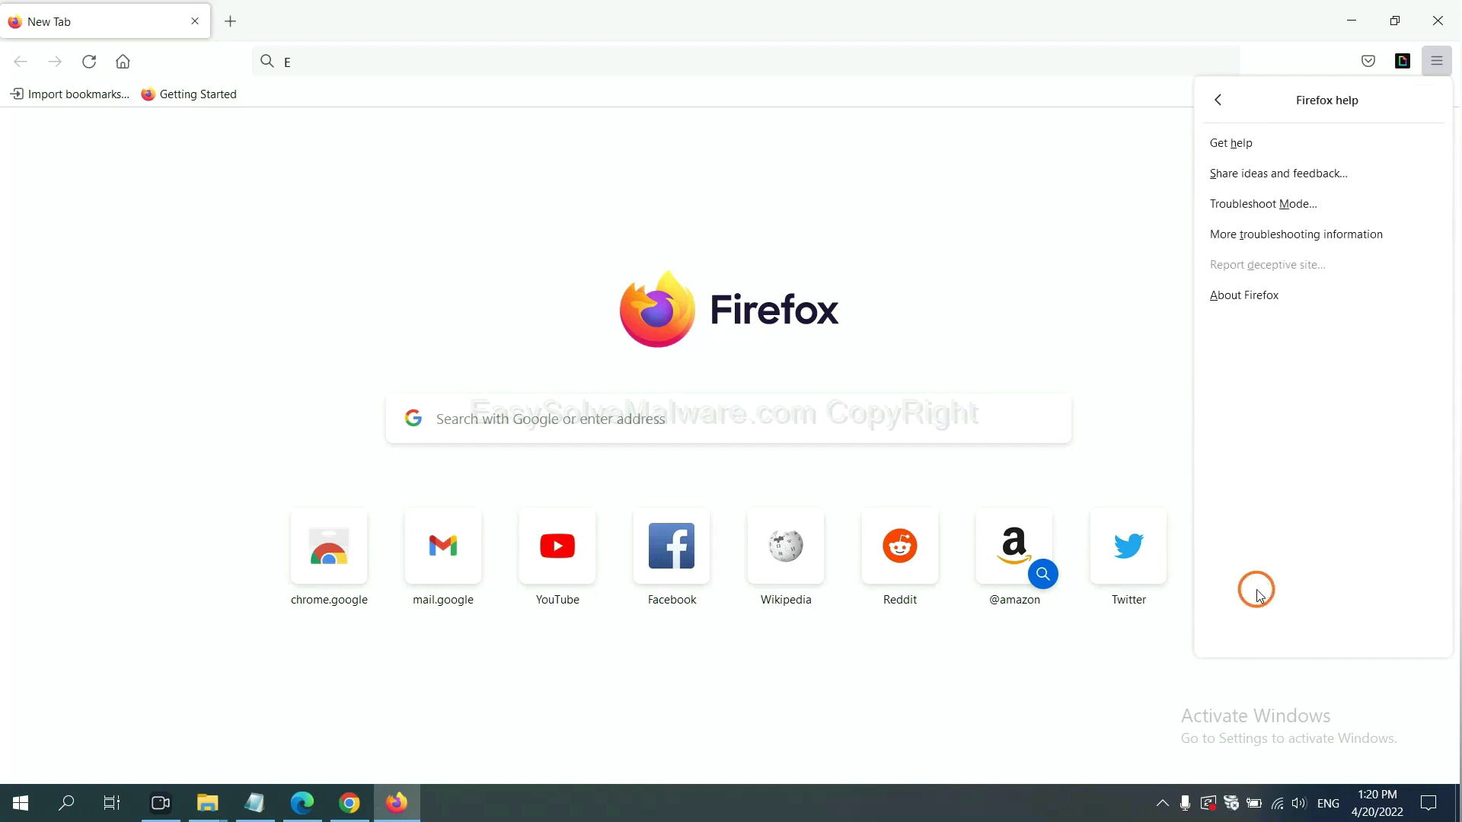
pyautogui.click(1284, 241)
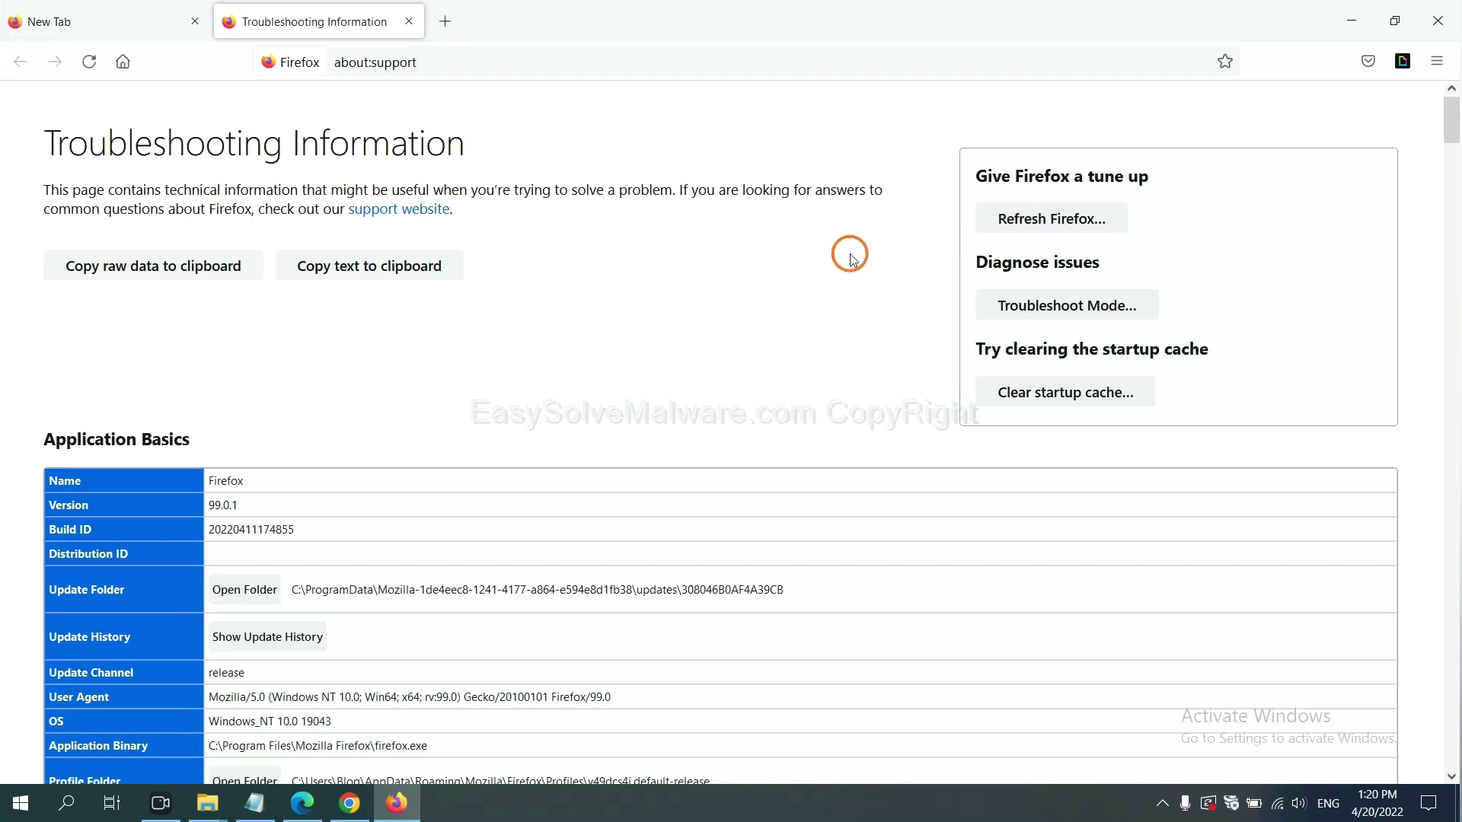
pyautogui.click(1027, 222)
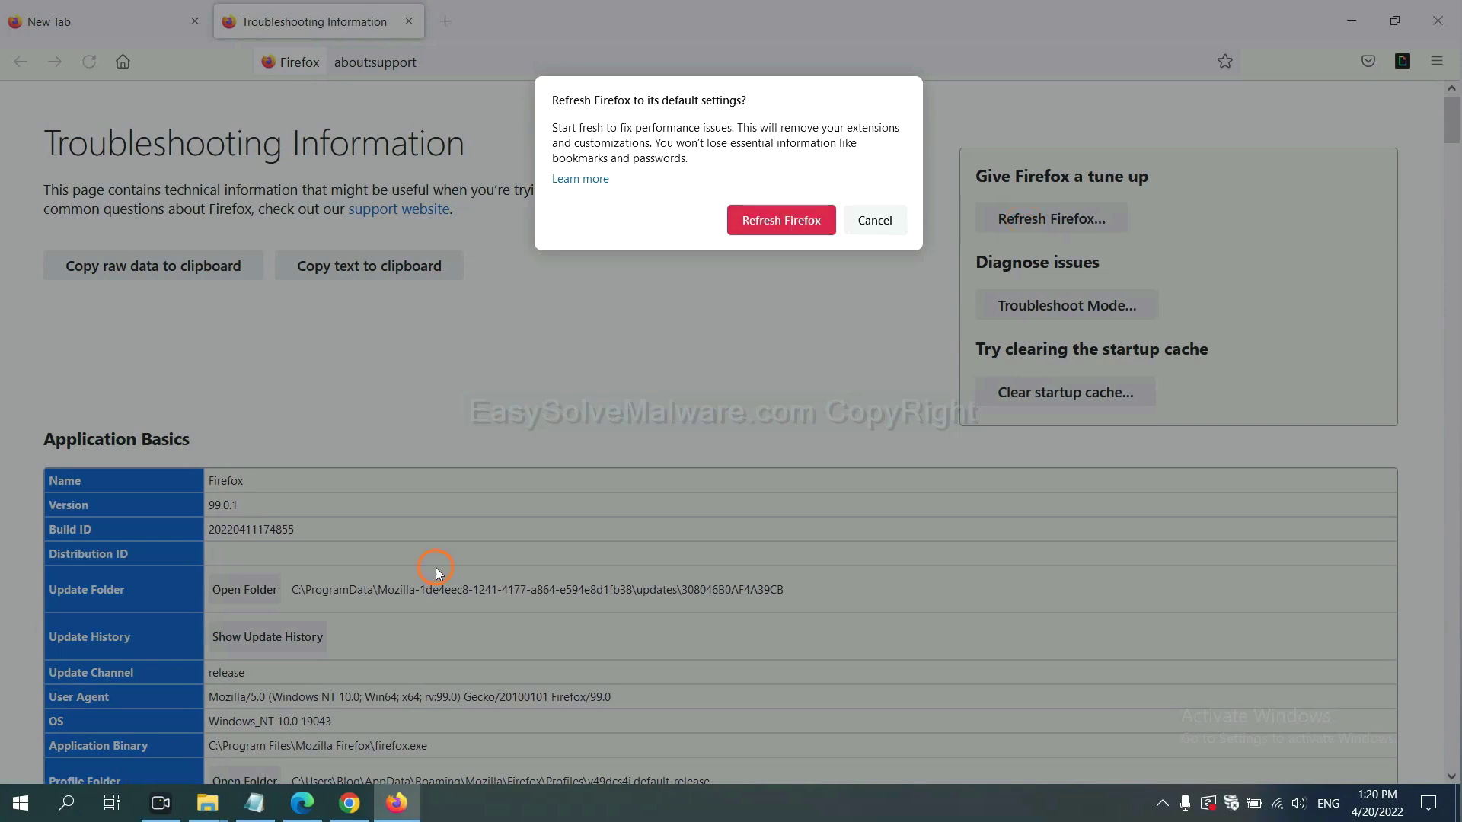
pyautogui.click(302, 804)
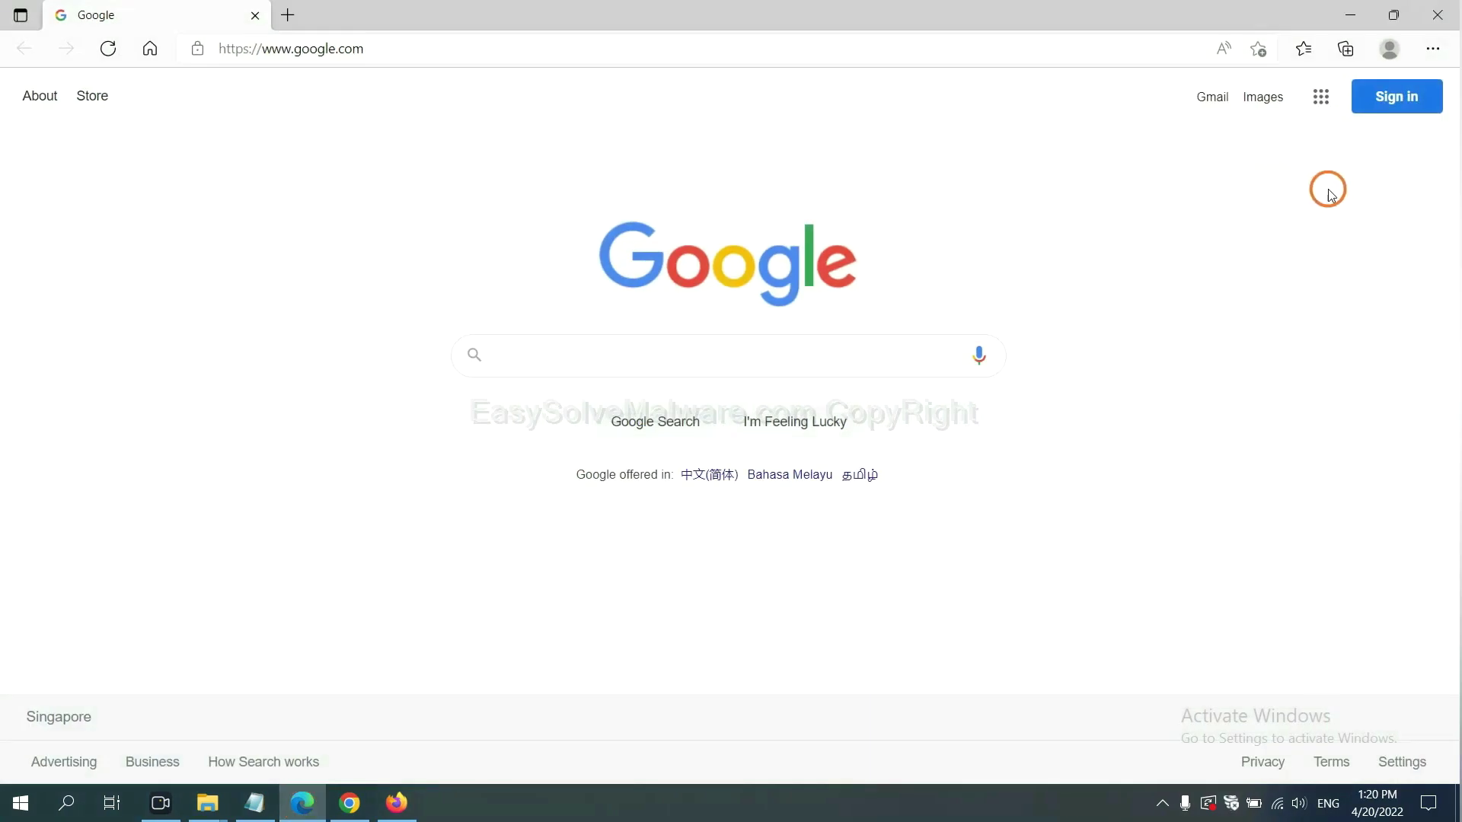
# Search Edge settings for 'reset' and bring up the restore default values confirmation.
pyautogui.click(1432, 51)
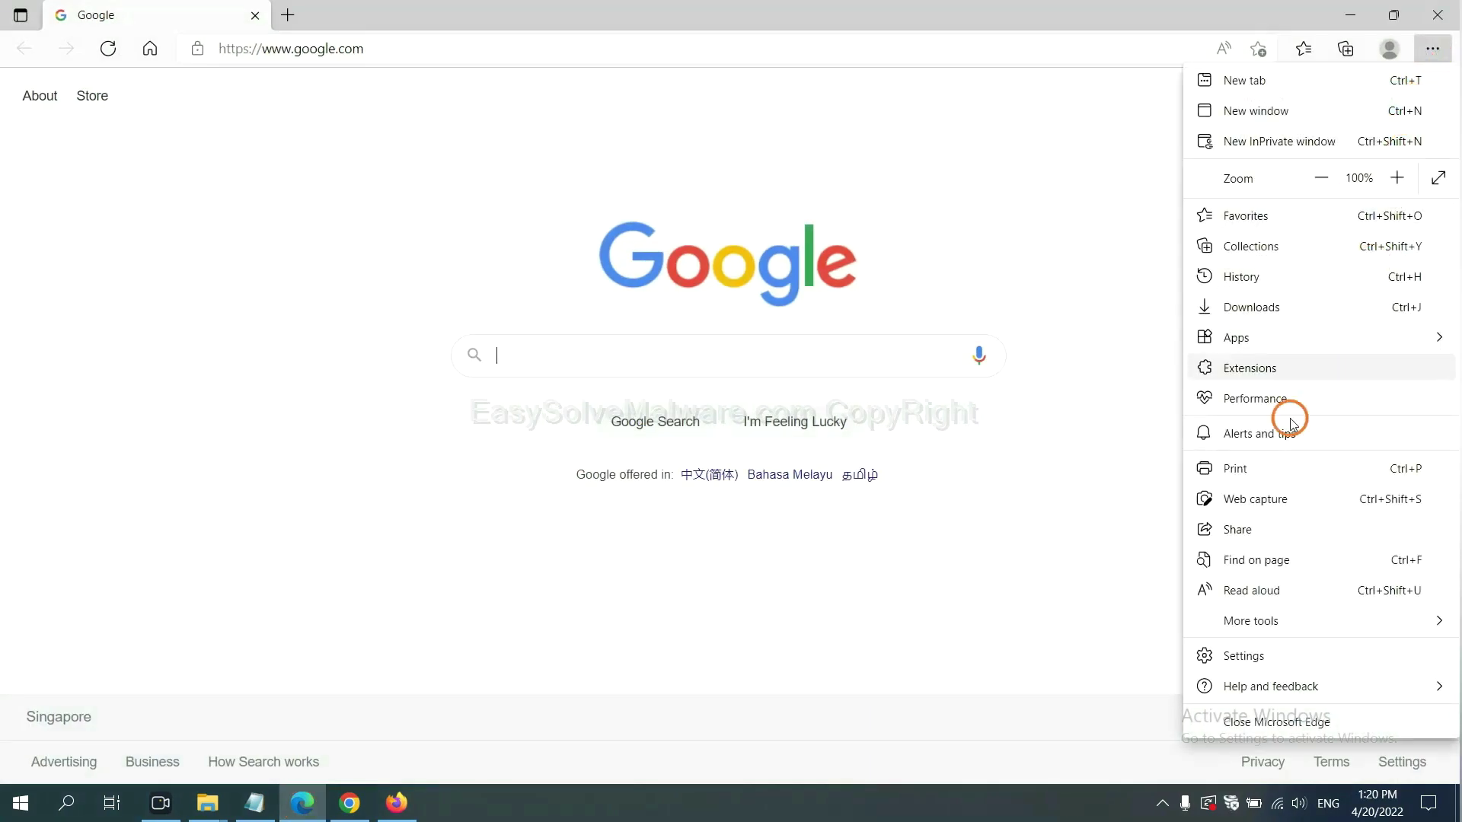
pyautogui.click(1249, 657)
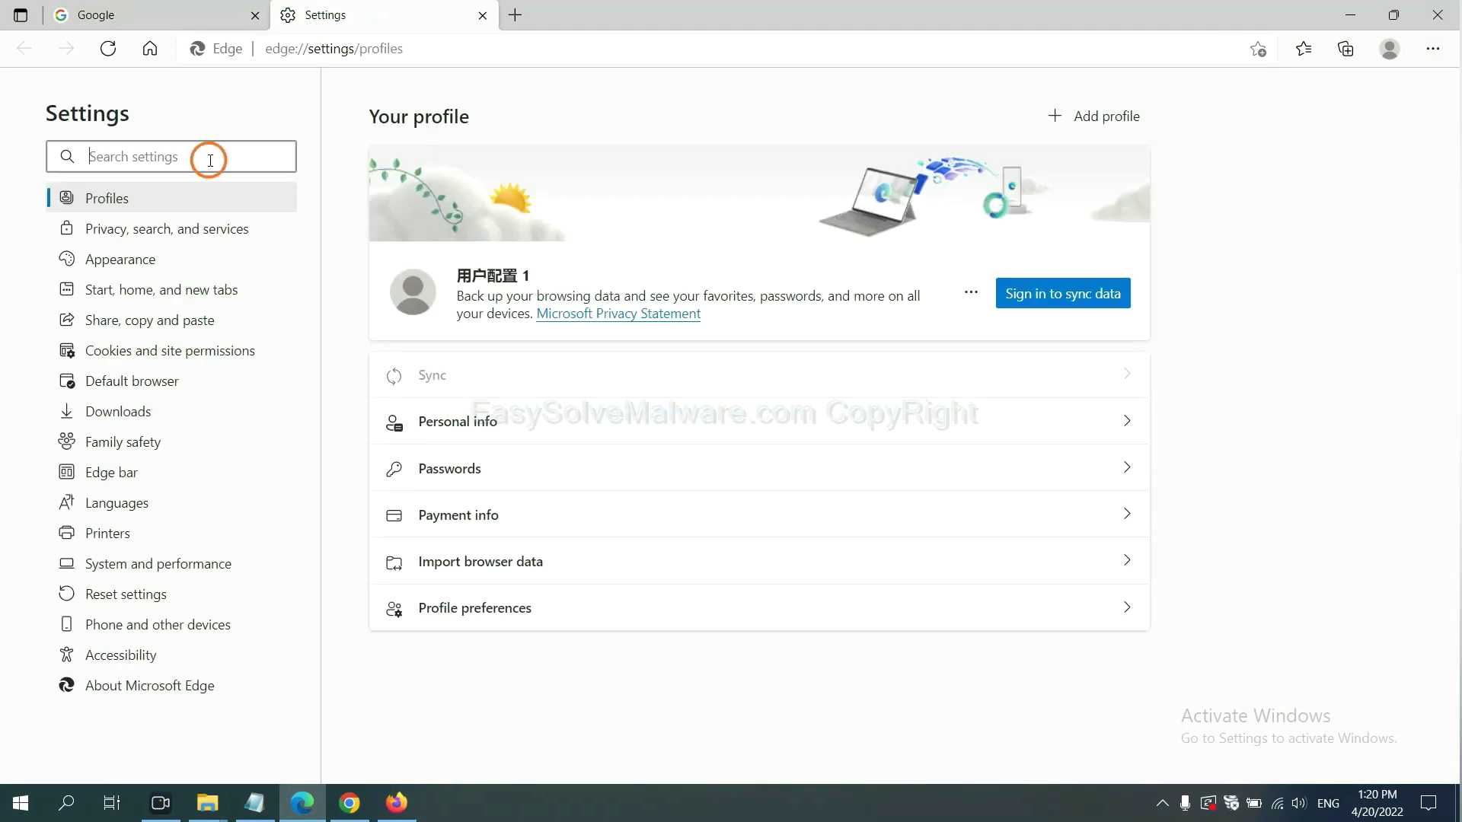
pyautogui.write('reset')
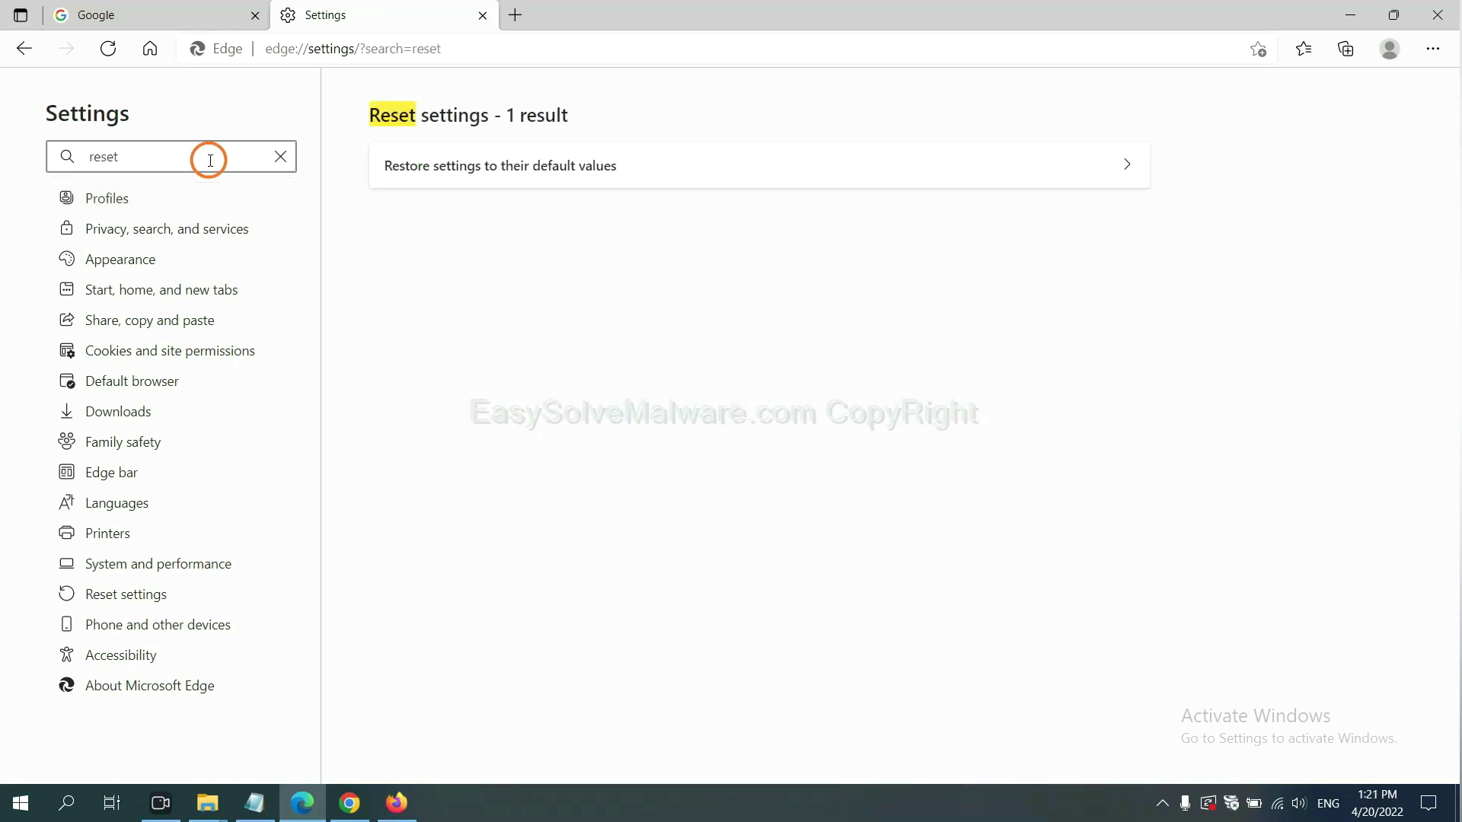
pyautogui.click(508, 161)
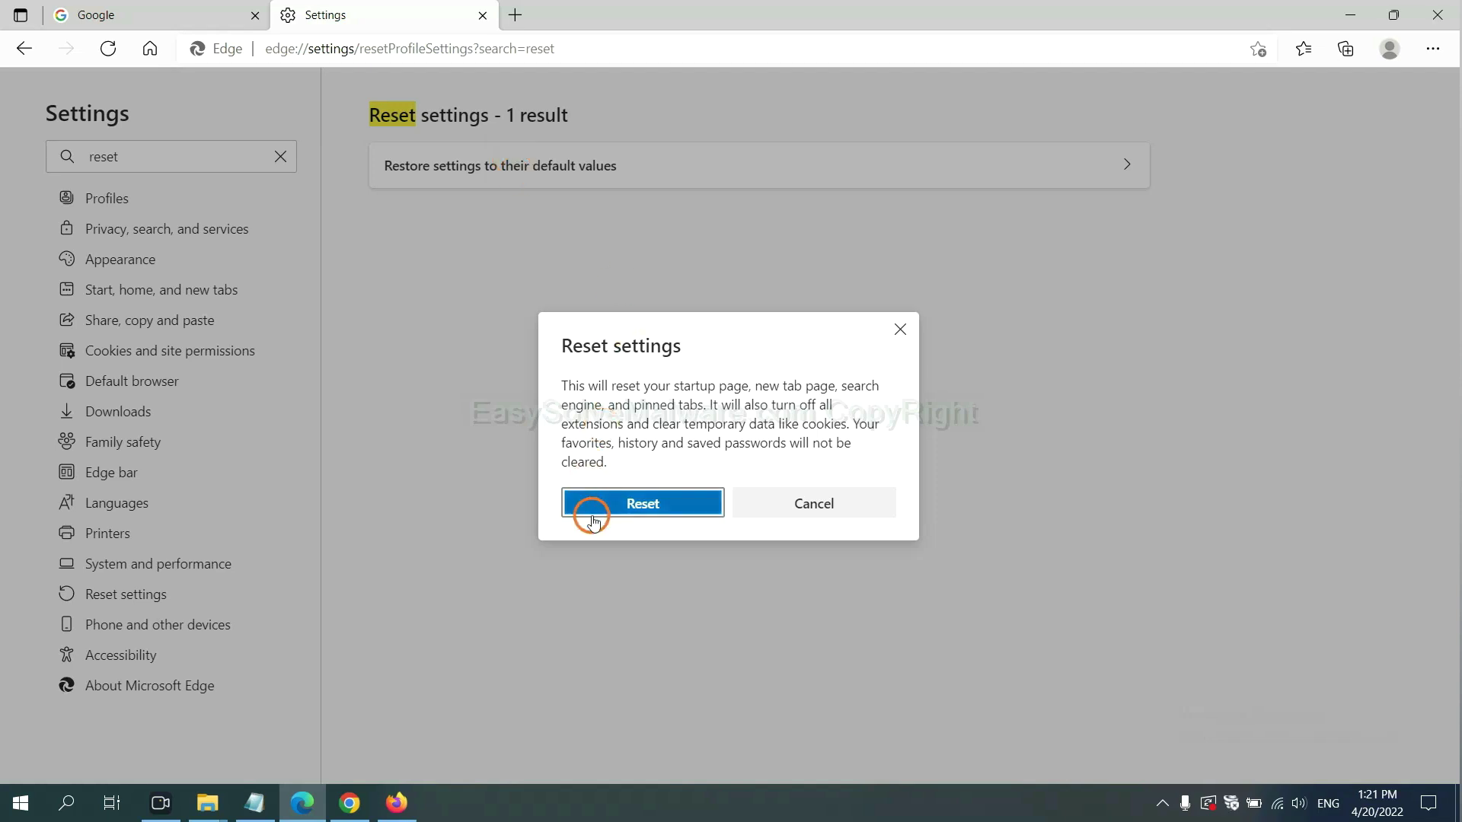